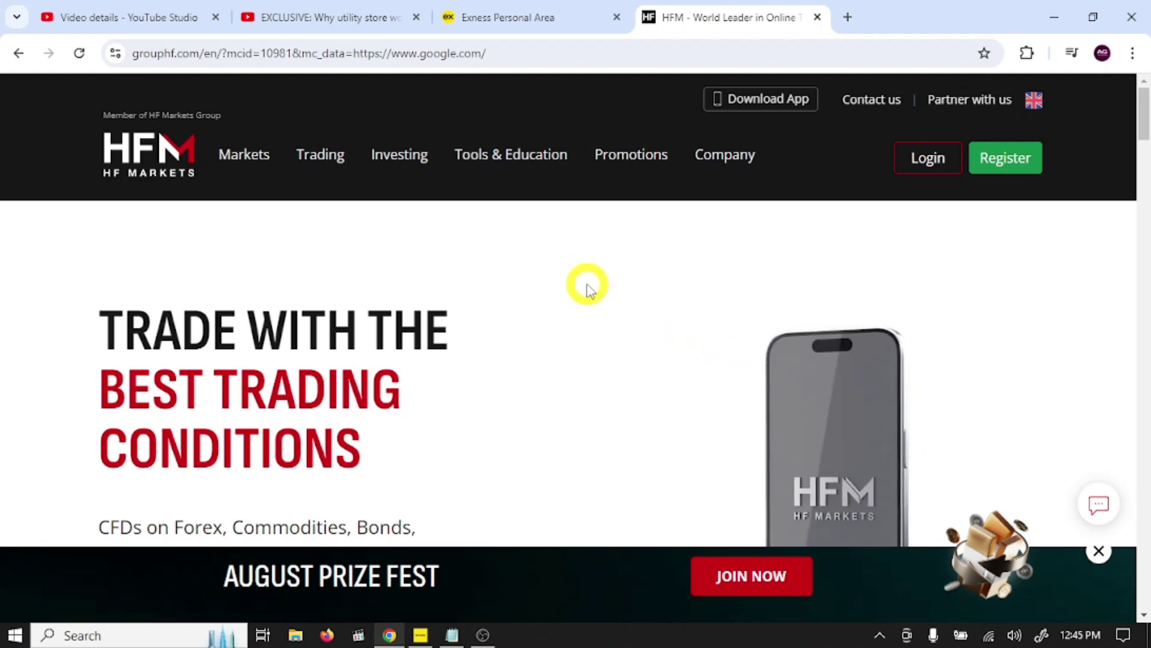
Step: Close the Exness and YouTube tabs so only the HFM homepage stays open
click(642, 293)
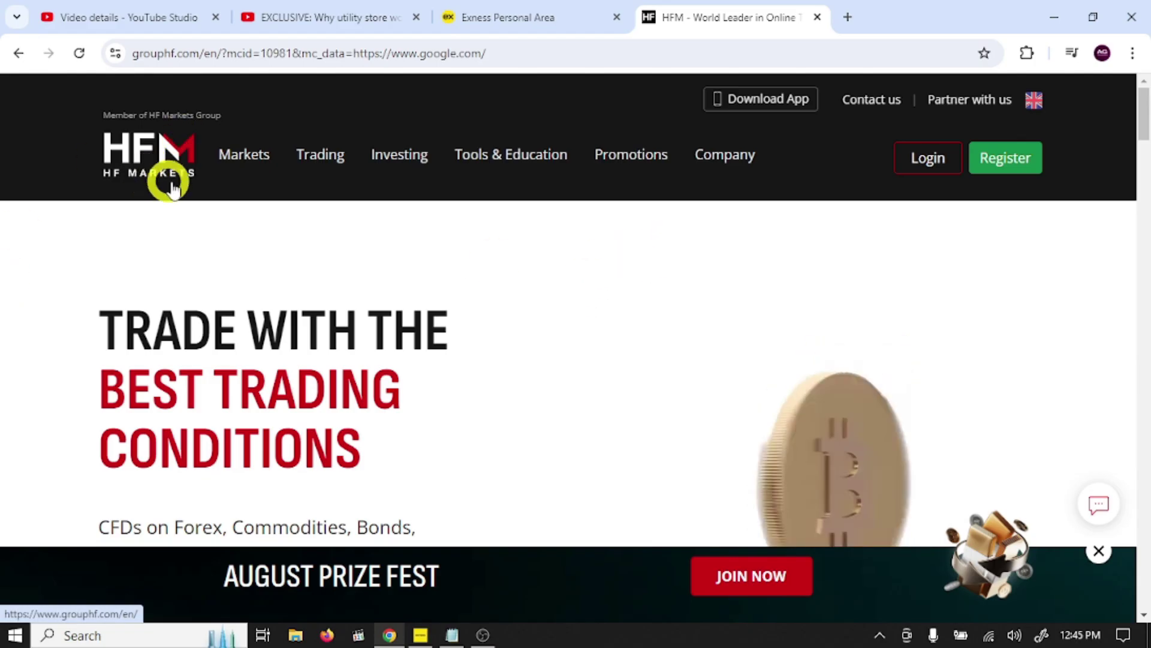
mouse_move(244, 167)
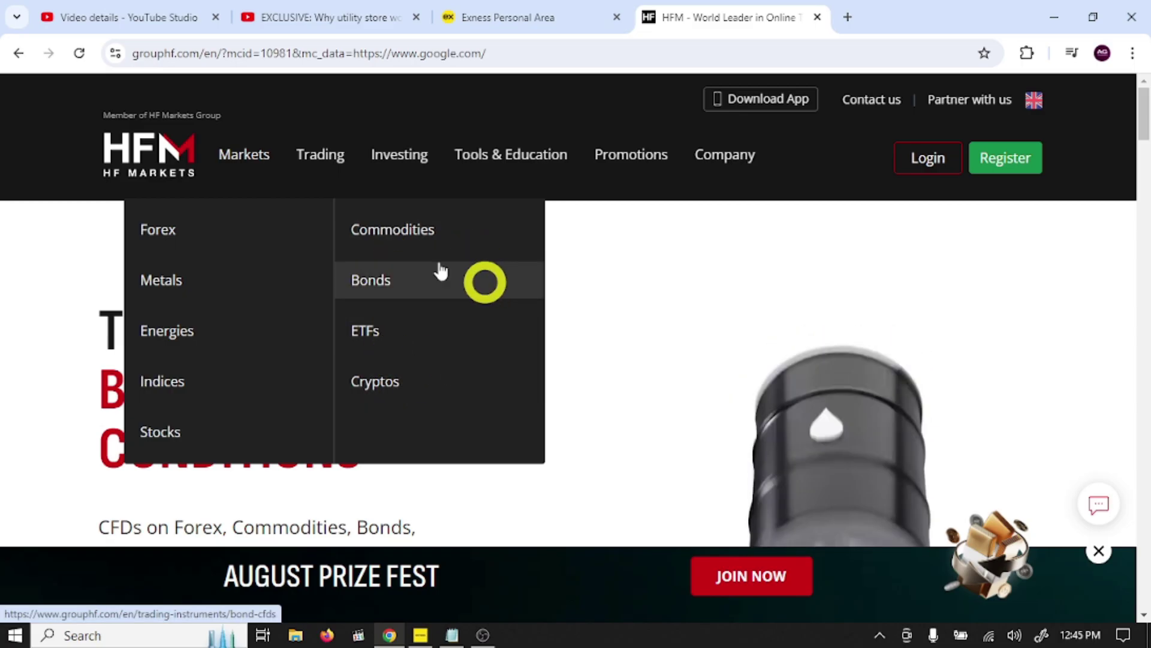
mouse_move(336, 173)
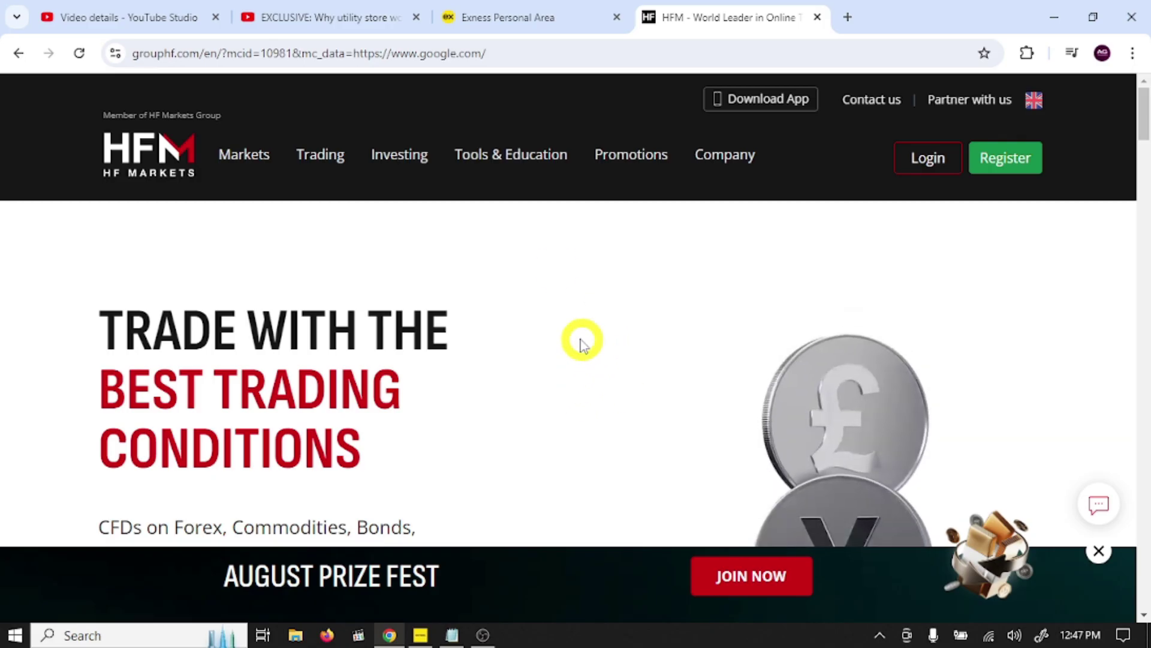
click(617, 18)
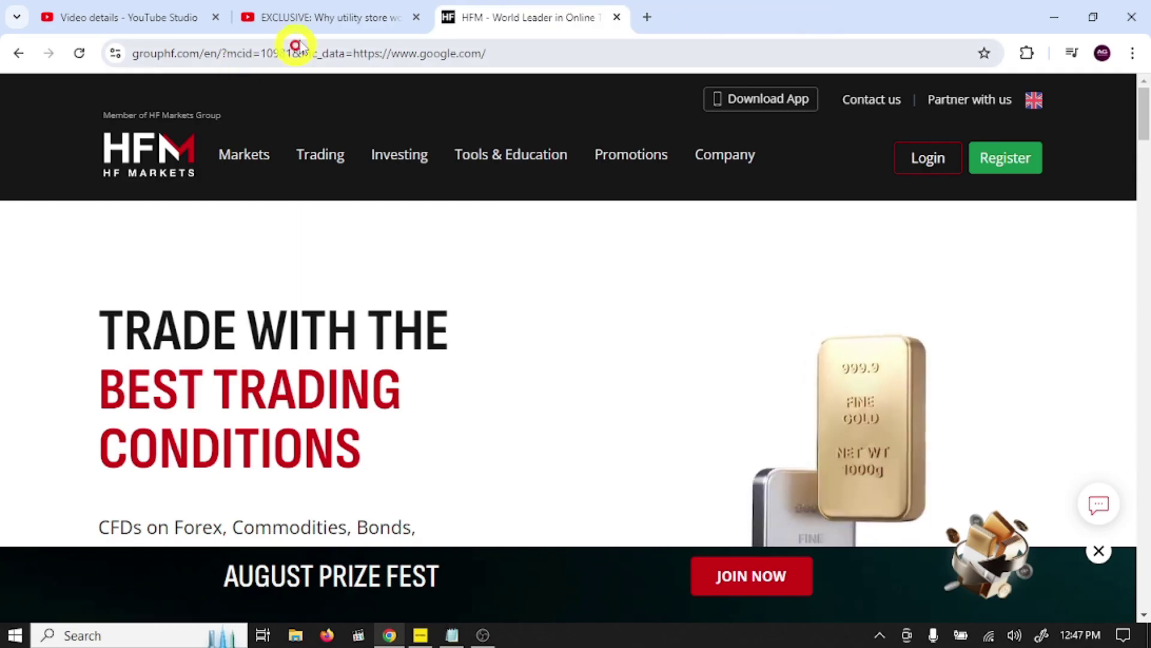
click(416, 17)
click(216, 17)
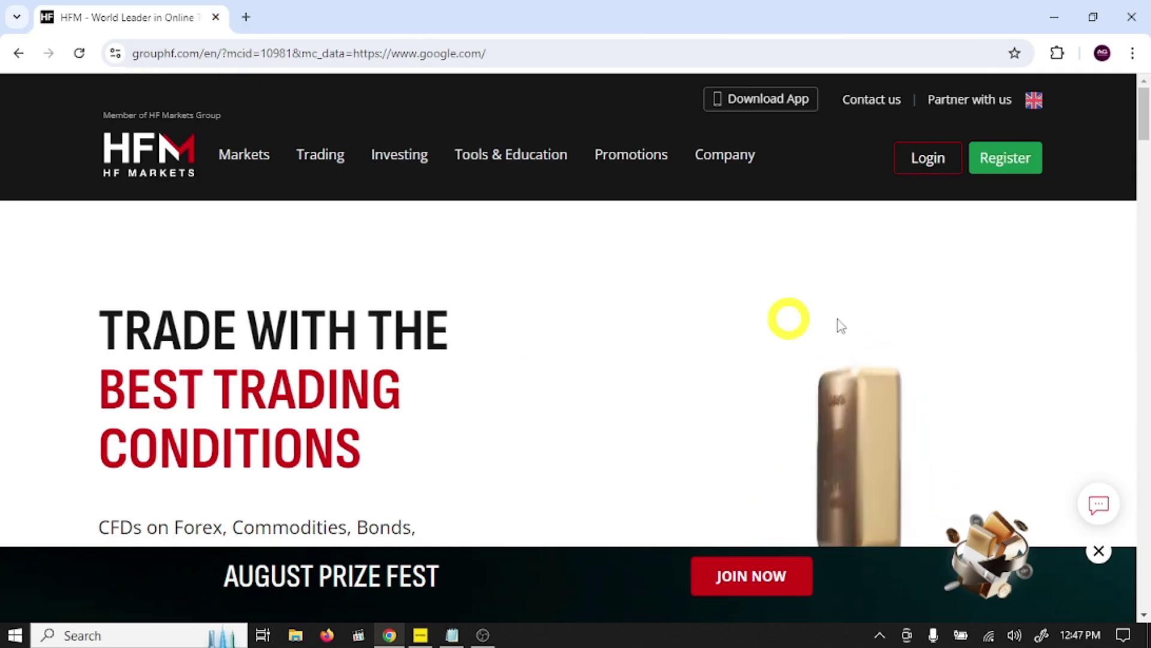
Step: Start a new live account registration with Pakistan as country of residence
click(1025, 161)
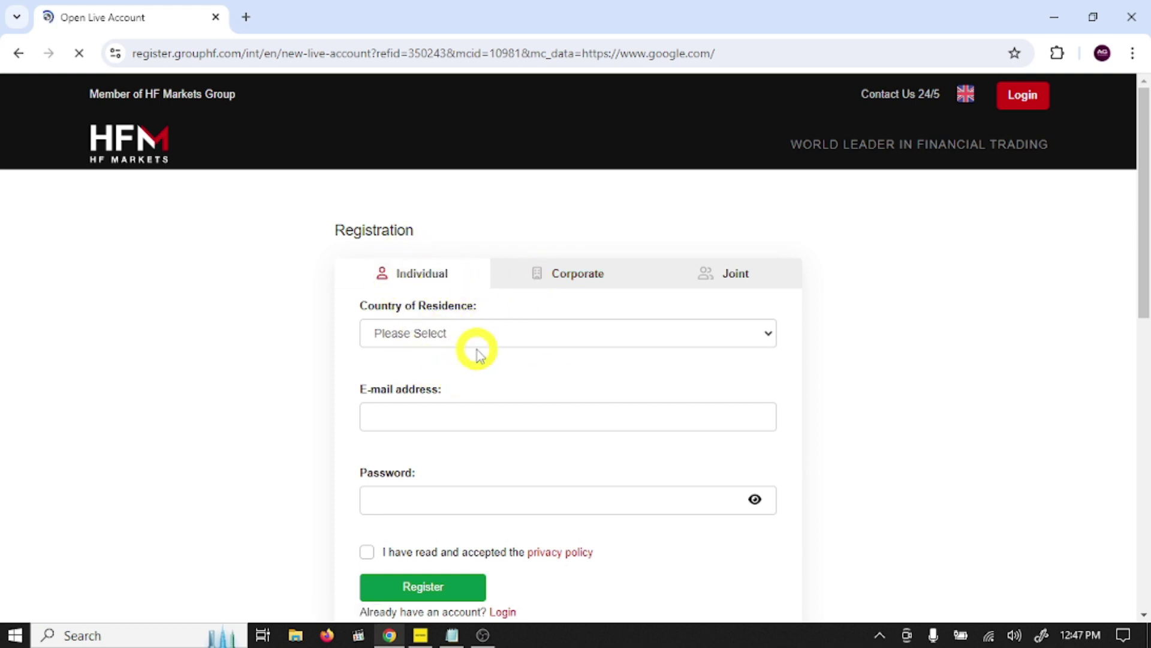
click(502, 331)
scroll(540, 240, down, 1)
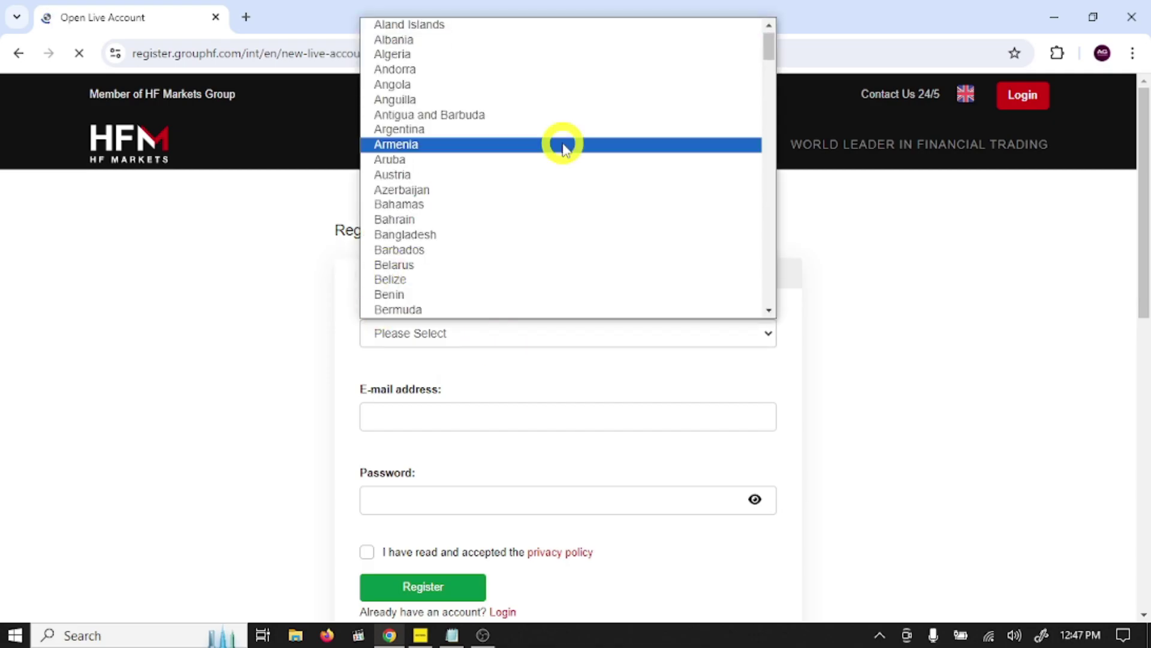
key(p)
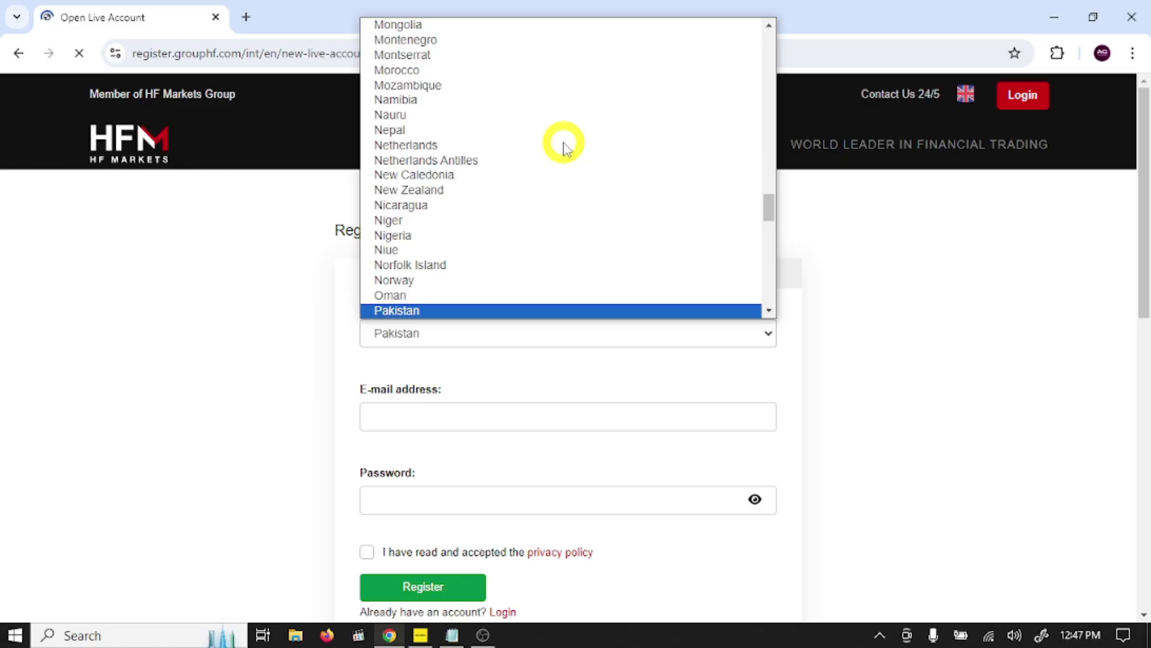
click(434, 311)
scroll(456, 444, down, 2)
Step: Fill in the saved e-mail address and a password, and accept the privacy policy
click(427, 319)
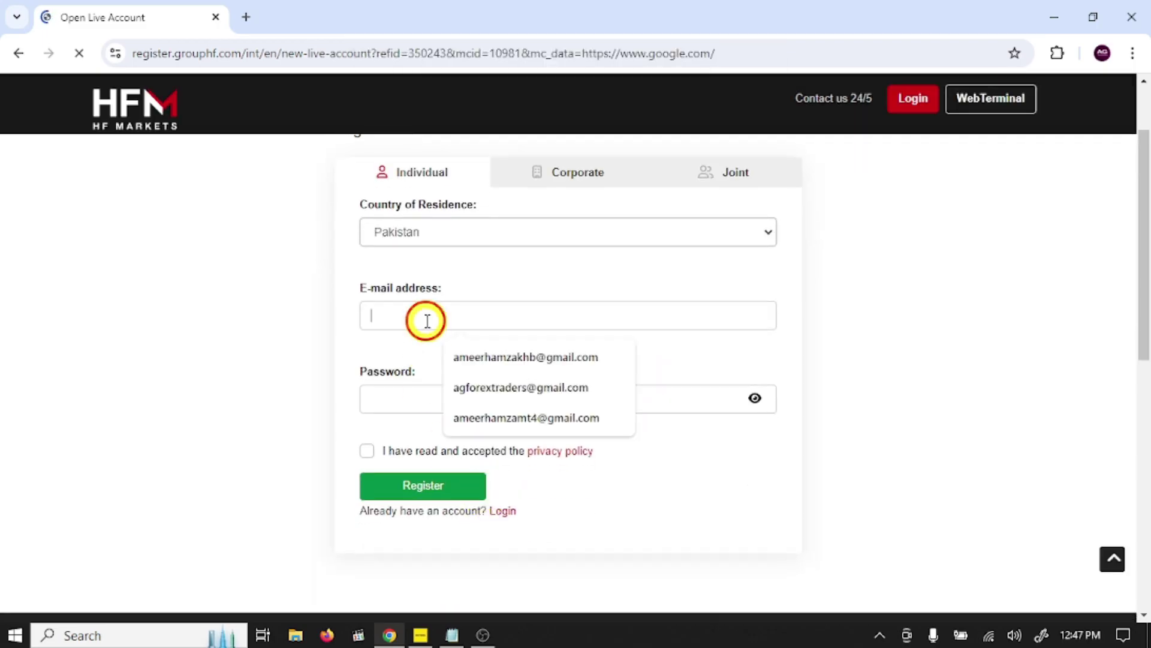
click(486, 389)
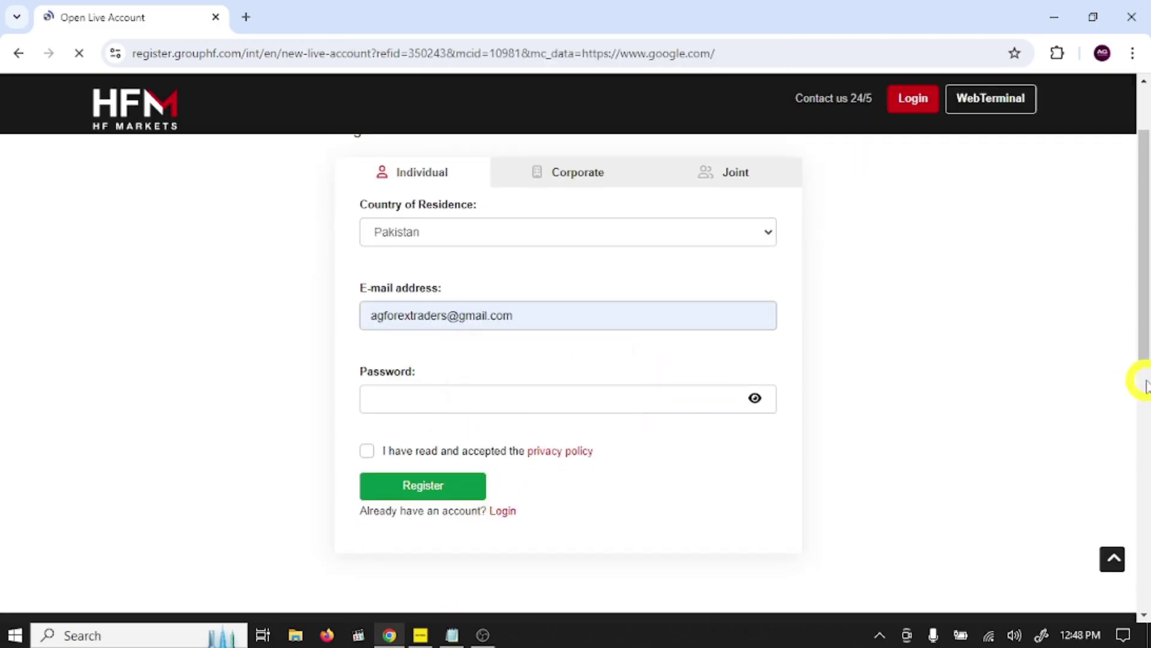
click(598, 400)
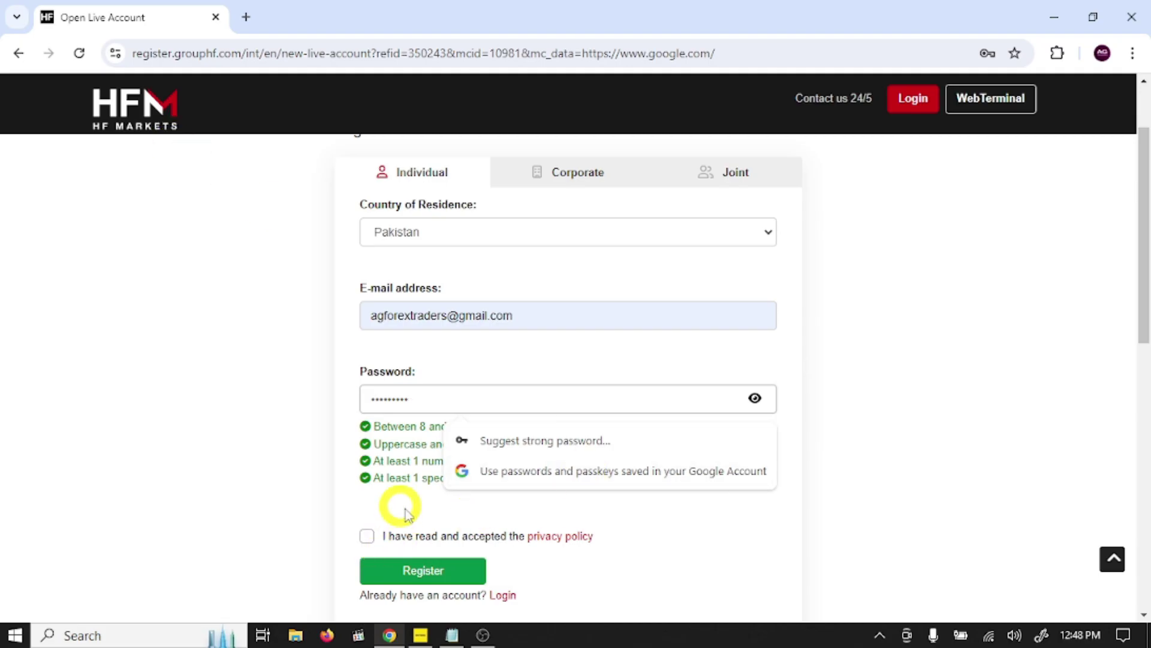
click(368, 537)
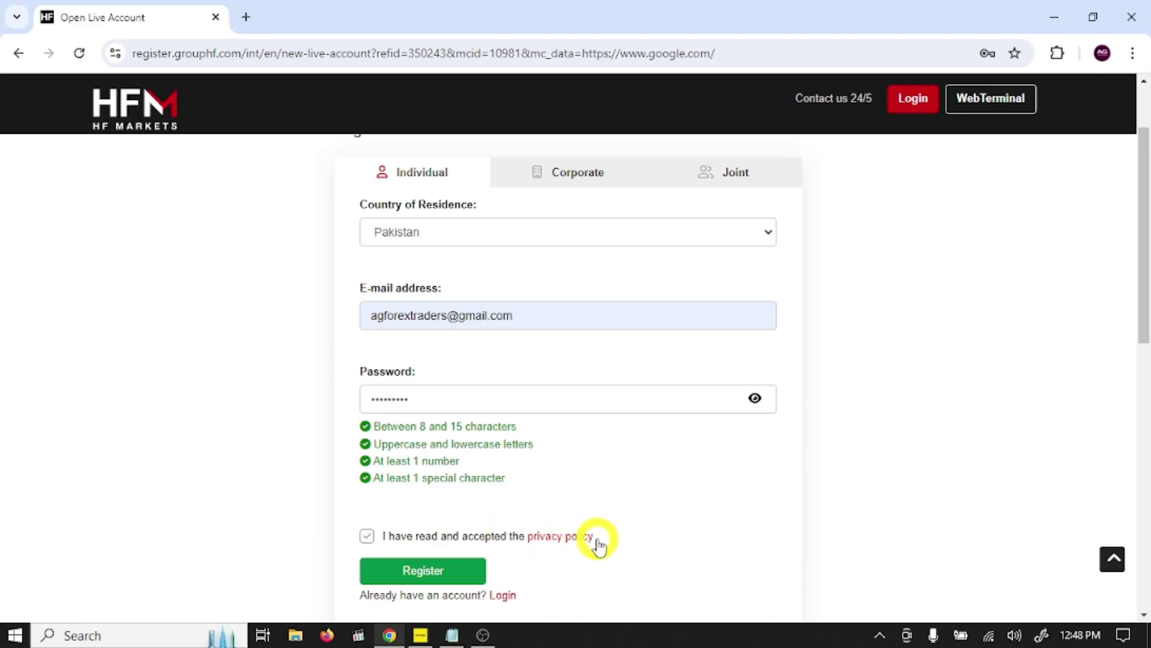
scroll(624, 506, down, 2)
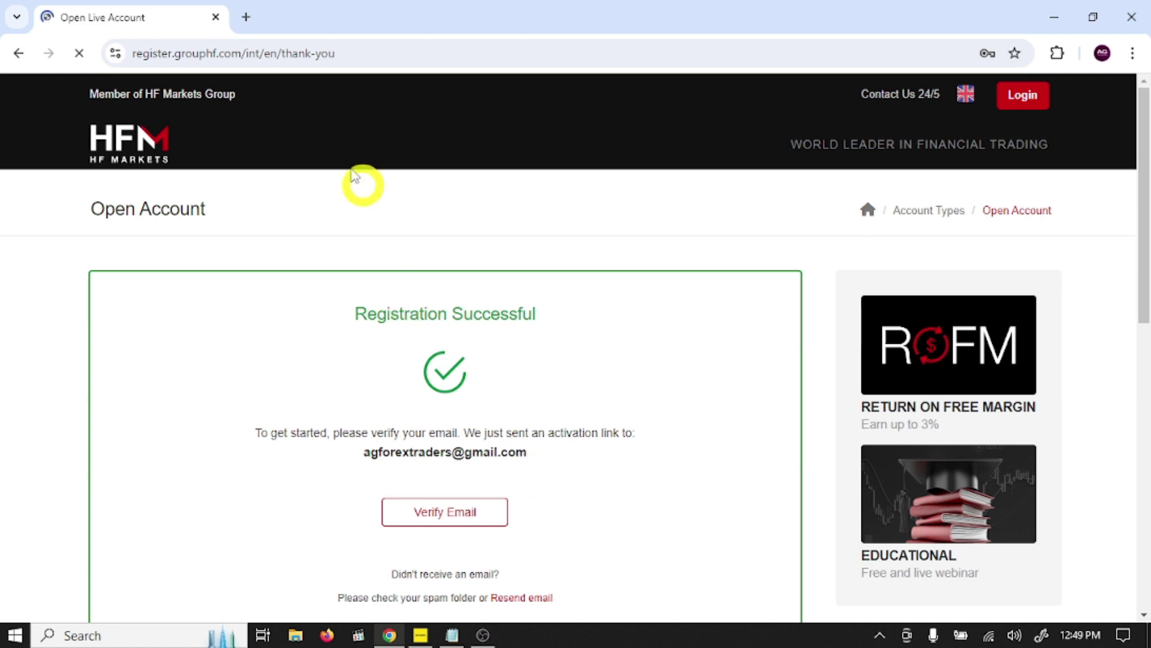
Step: Open the HFM Account Activation email in Gmail and verify the e-mail address
click(252, 18)
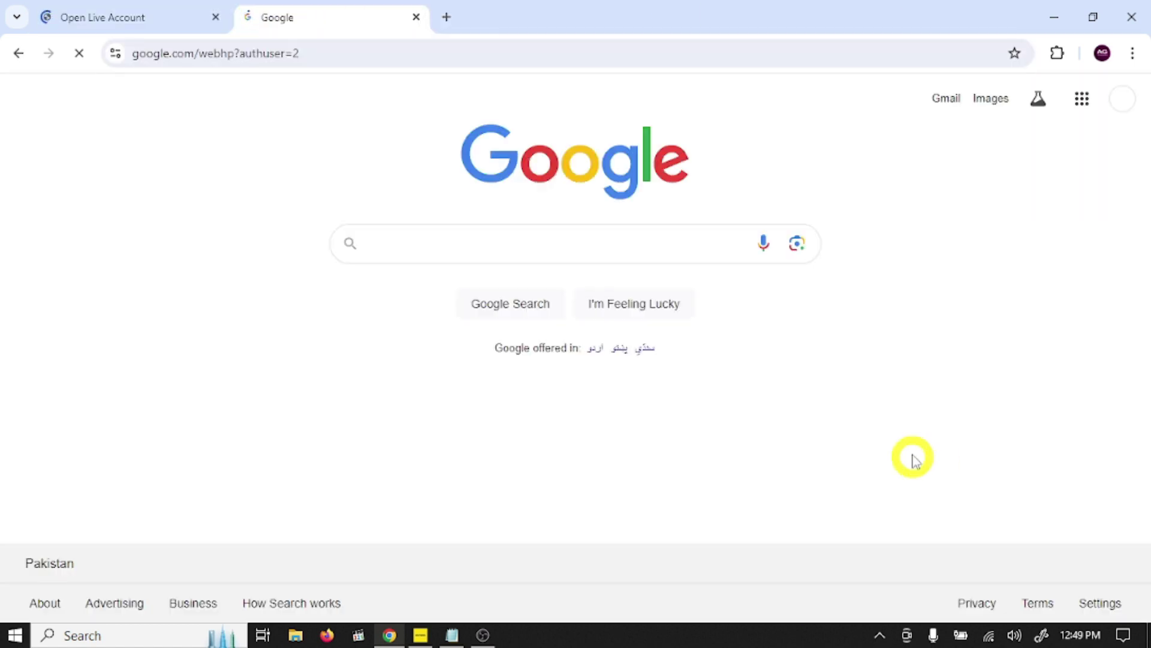
click(943, 99)
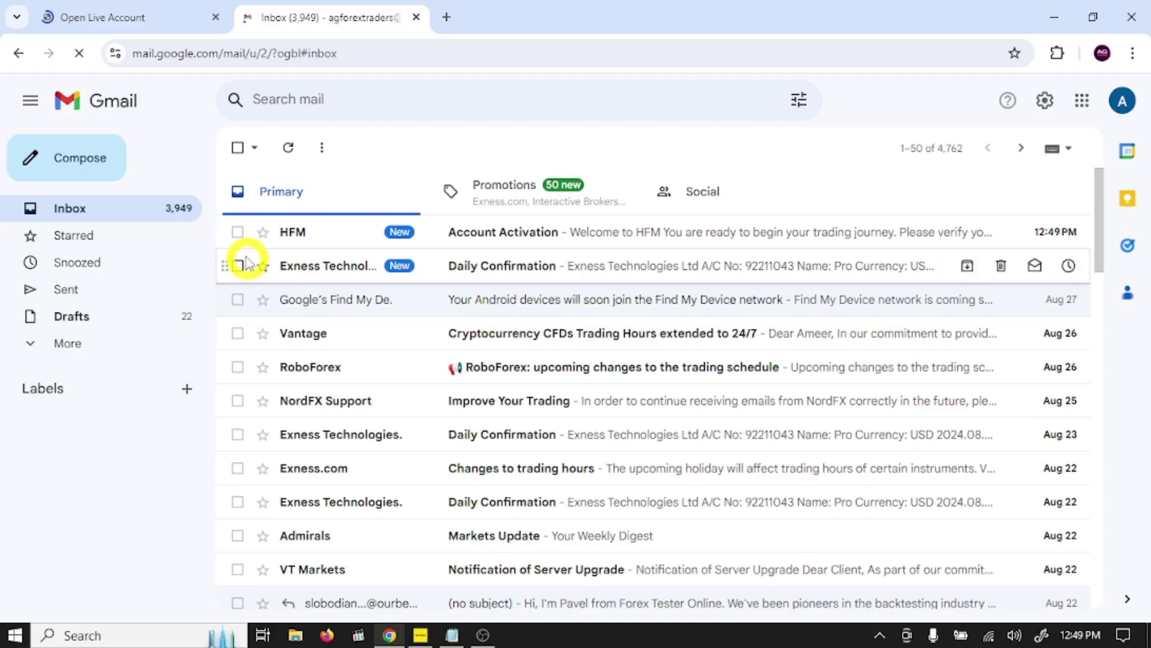
click(562, 233)
scroll(873, 348, down, 1)
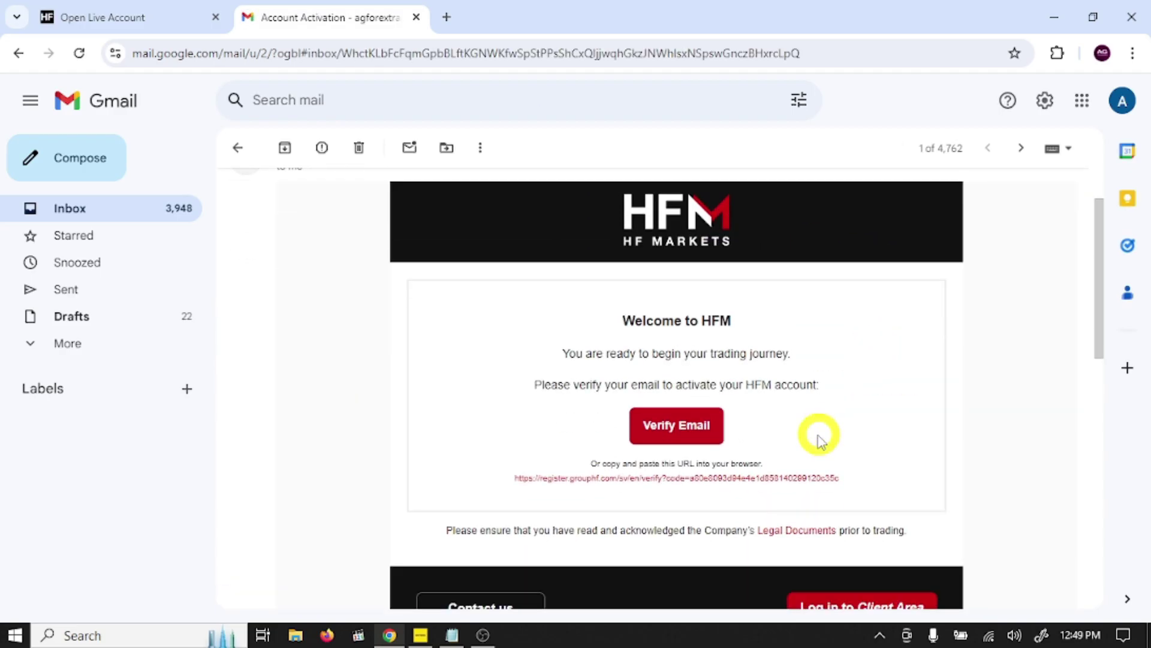
click(677, 426)
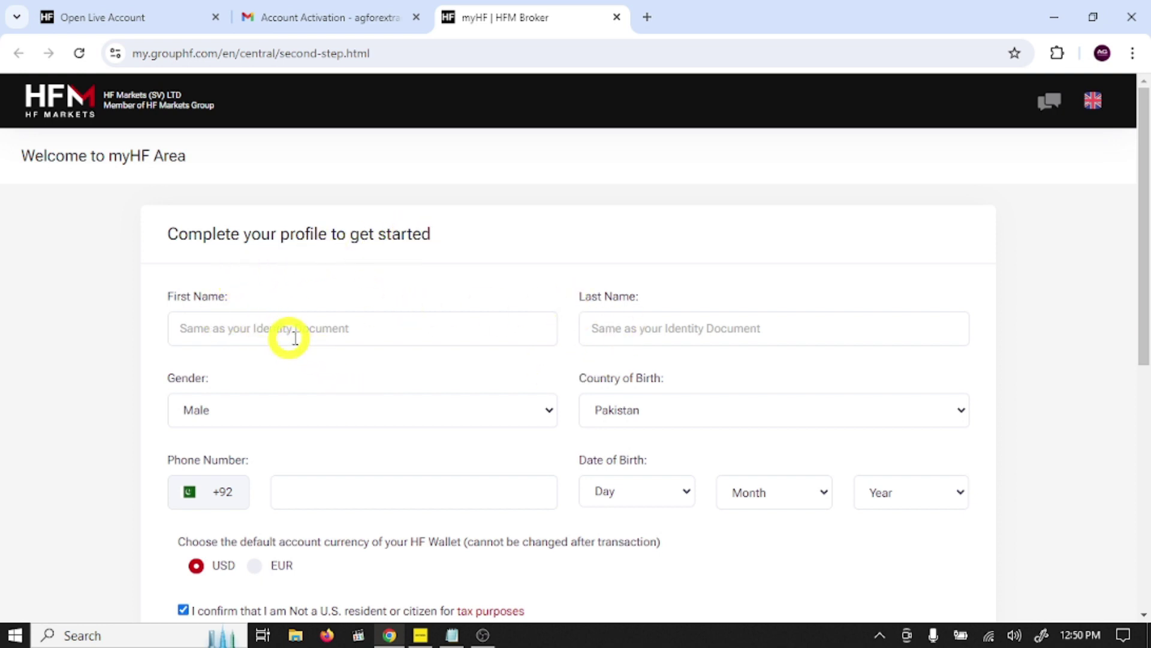
Step: Enter the first and last name, keep Male as gender, and fill in the phone number
click(198, 328)
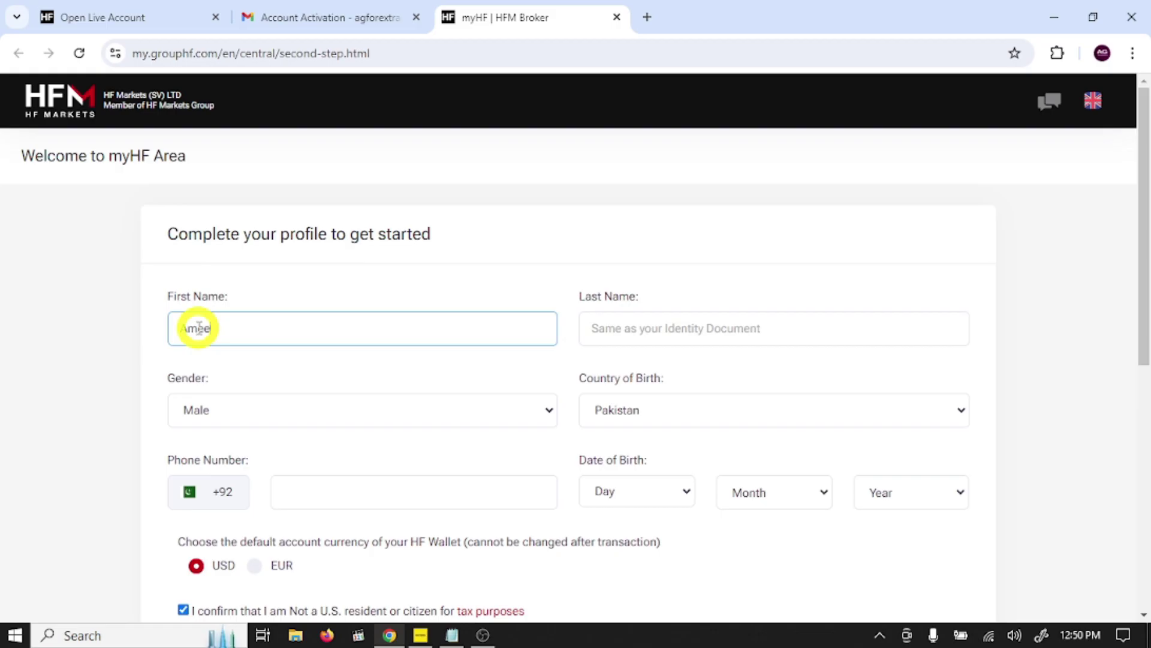
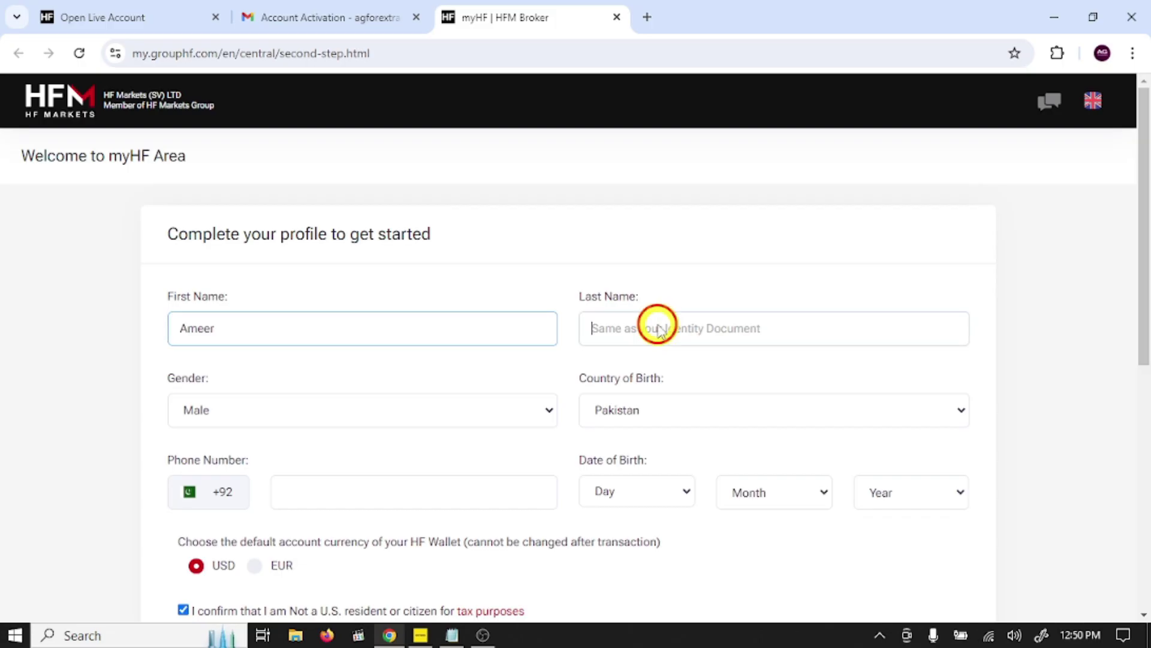
click(658, 327)
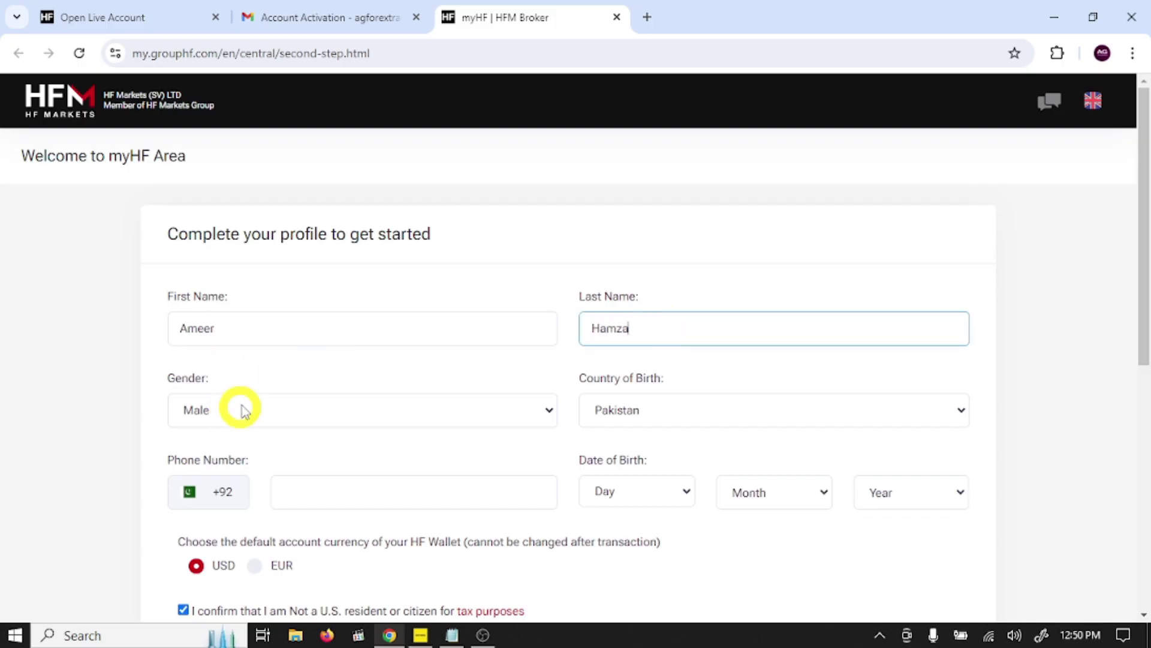
click(239, 405)
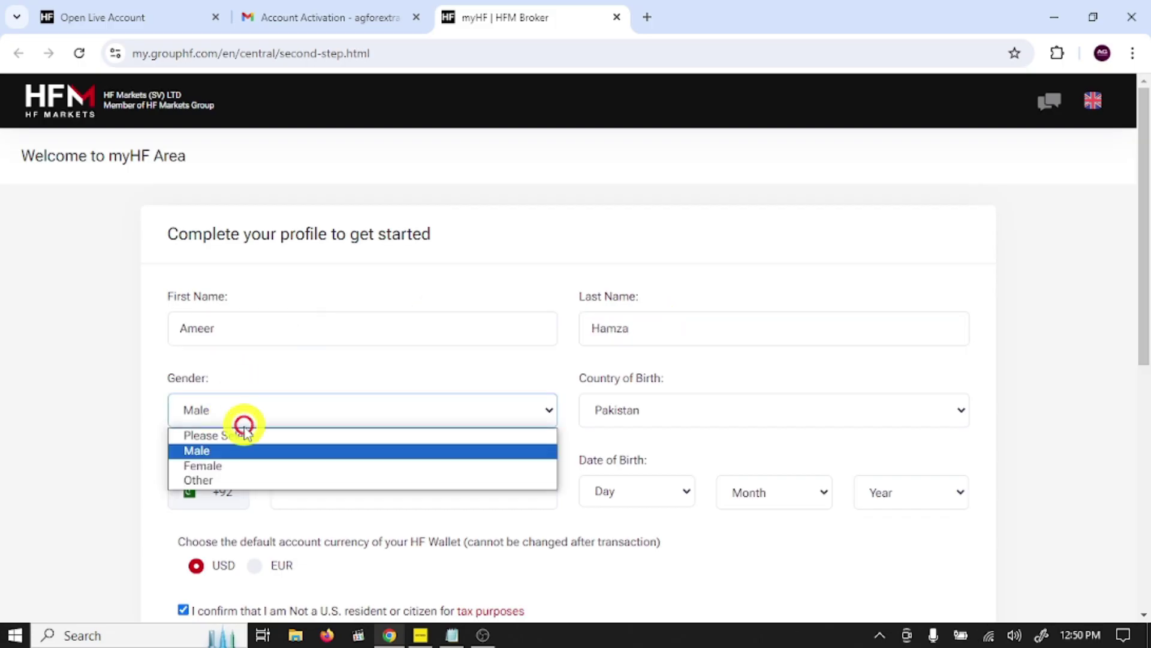
click(234, 455)
scroll(659, 360, down, 4)
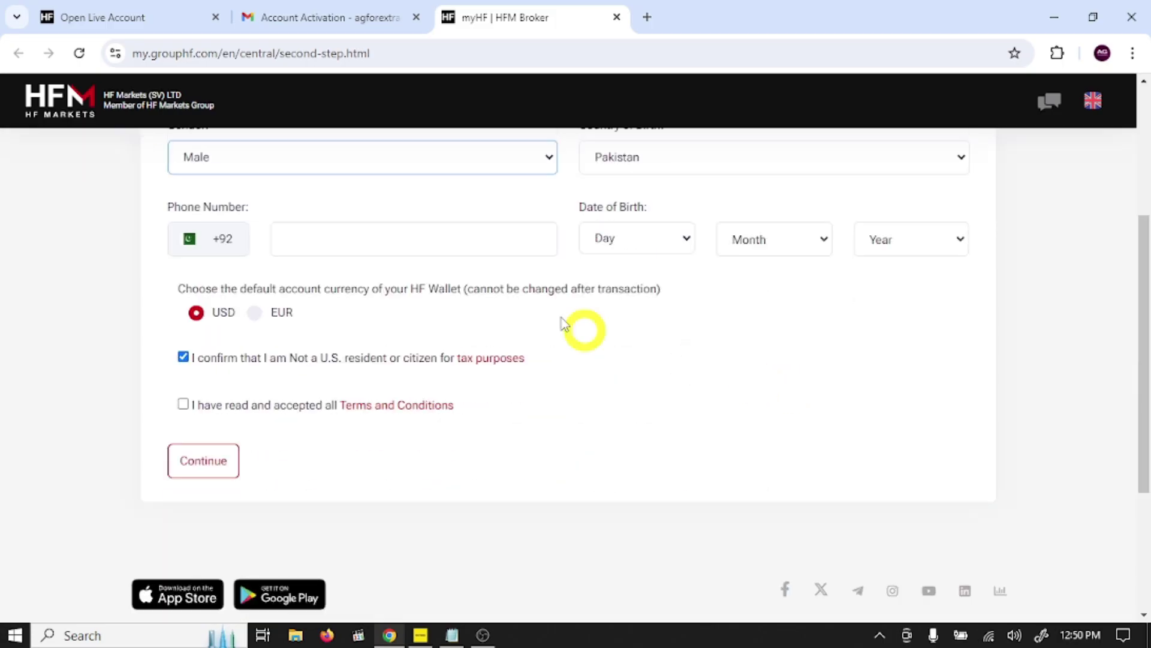
scroll(617, 340, up, 4)
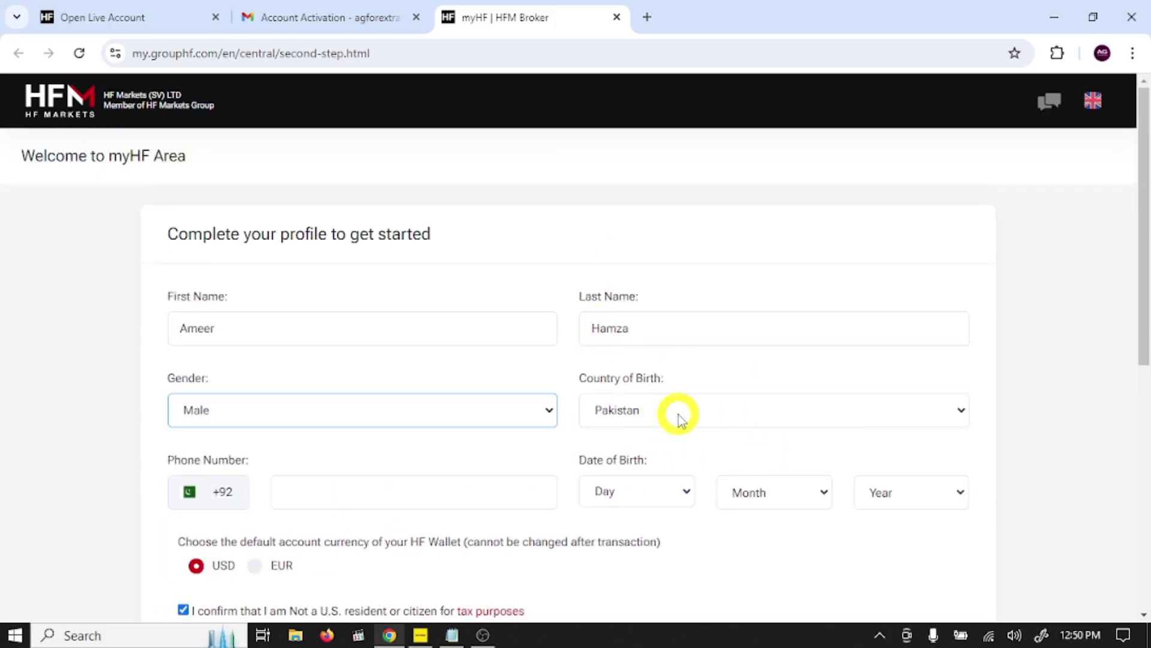
click(373, 491)
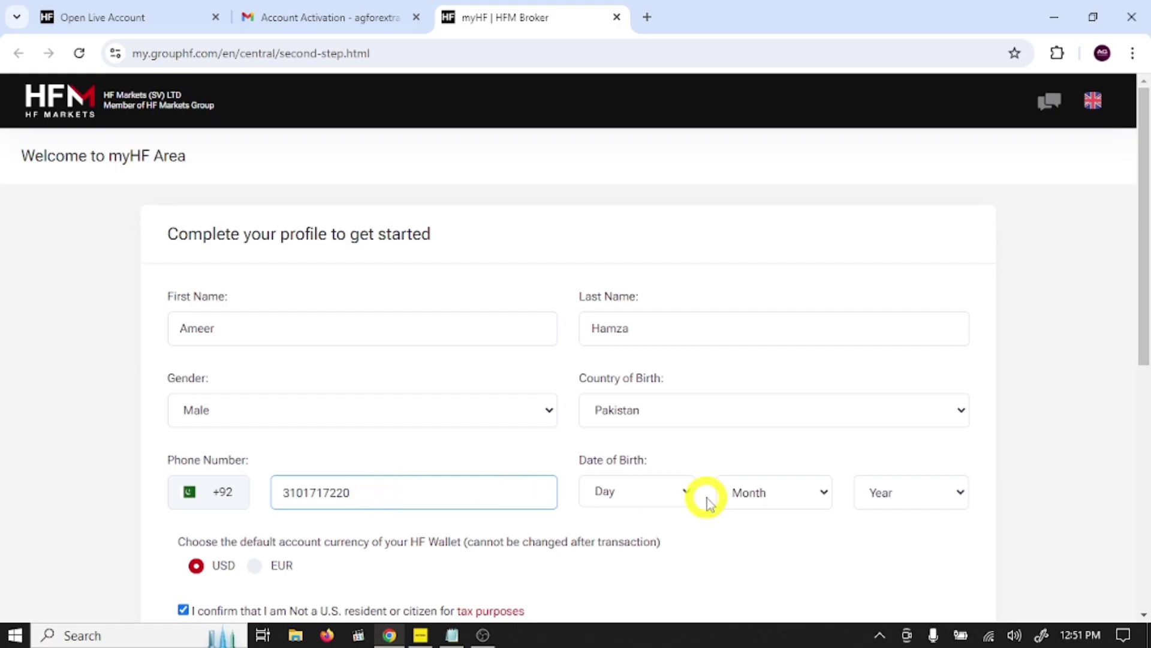
click(662, 506)
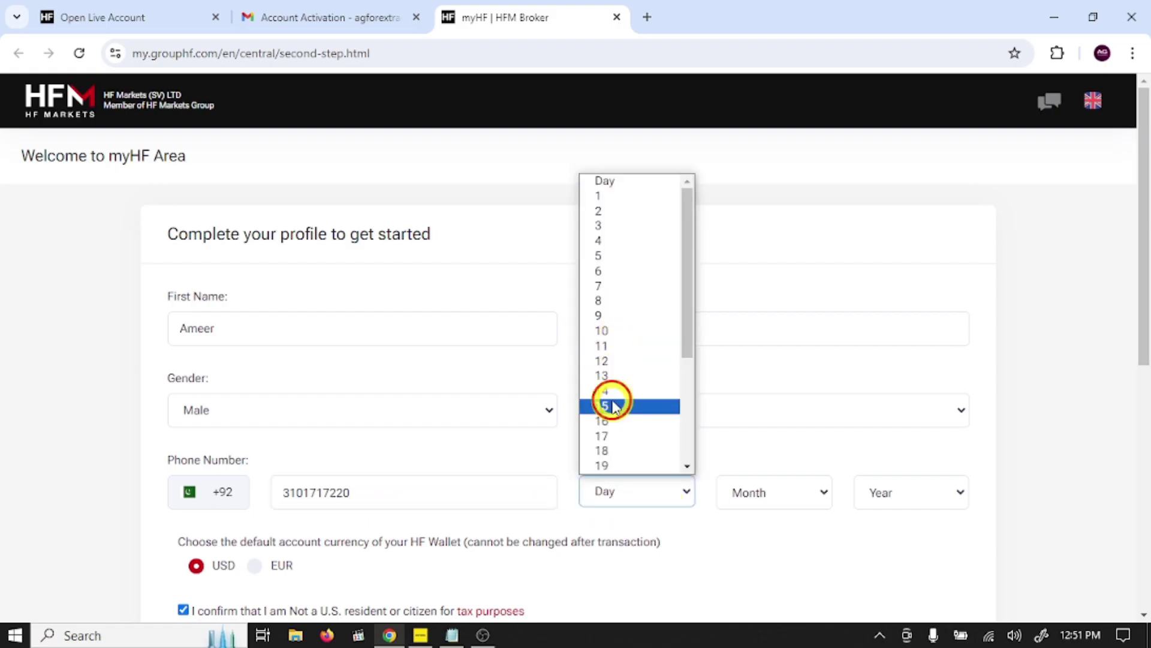
click(612, 402)
click(787, 496)
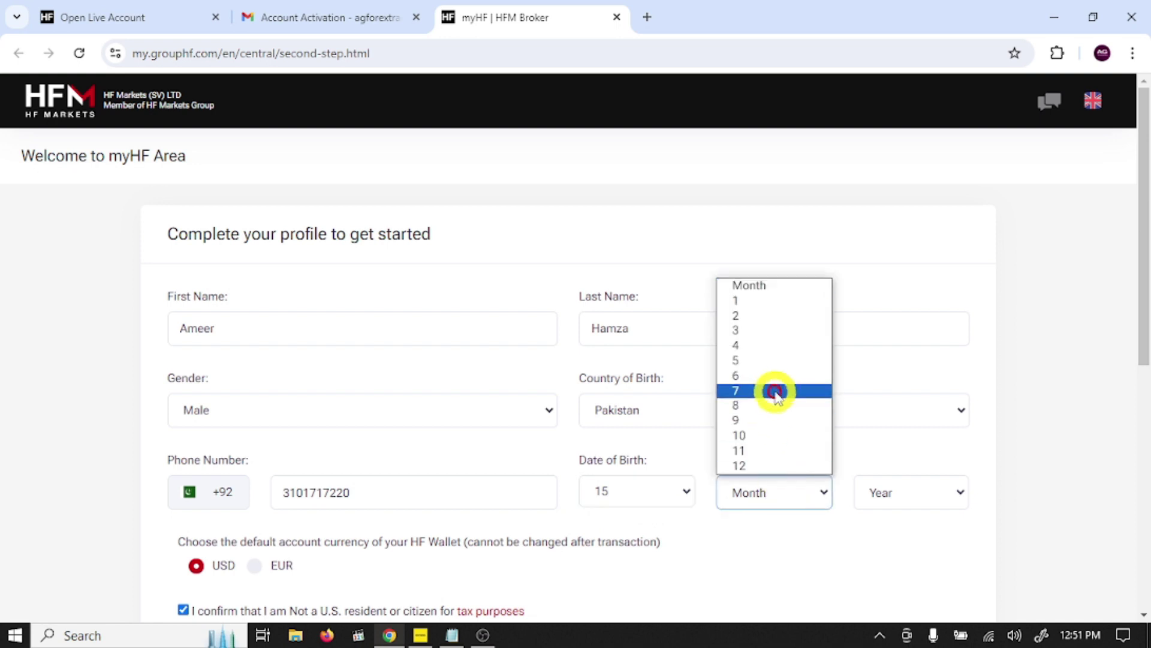
click(776, 344)
click(941, 501)
scroll(887, 339, down, 3)
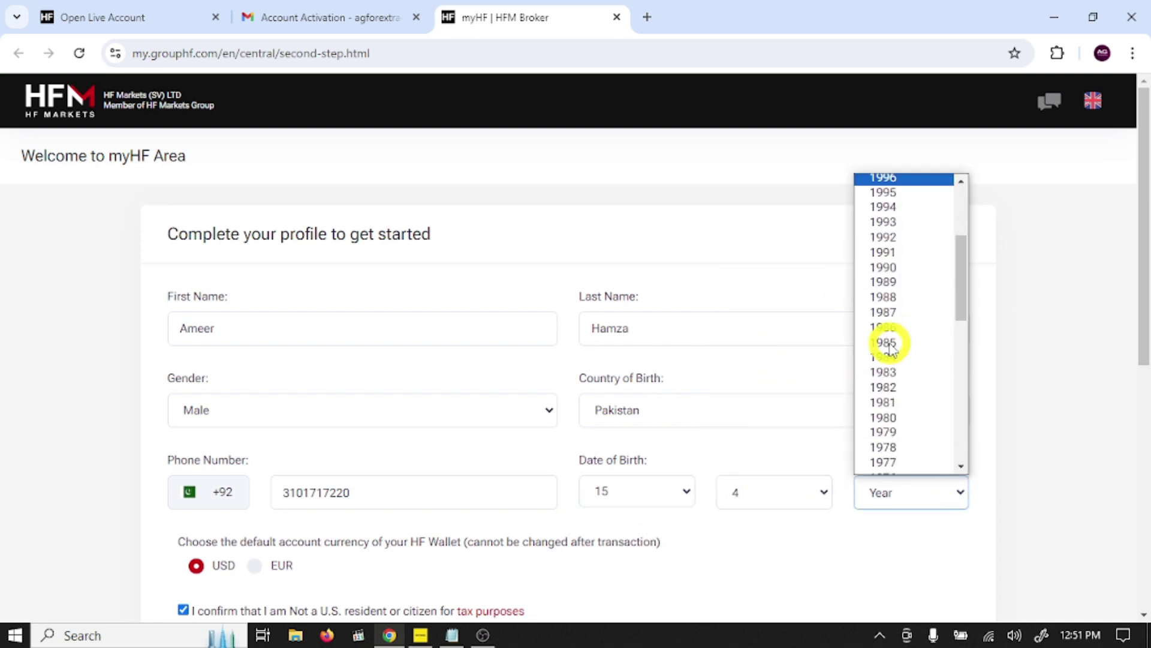
scroll(890, 345, up, 3)
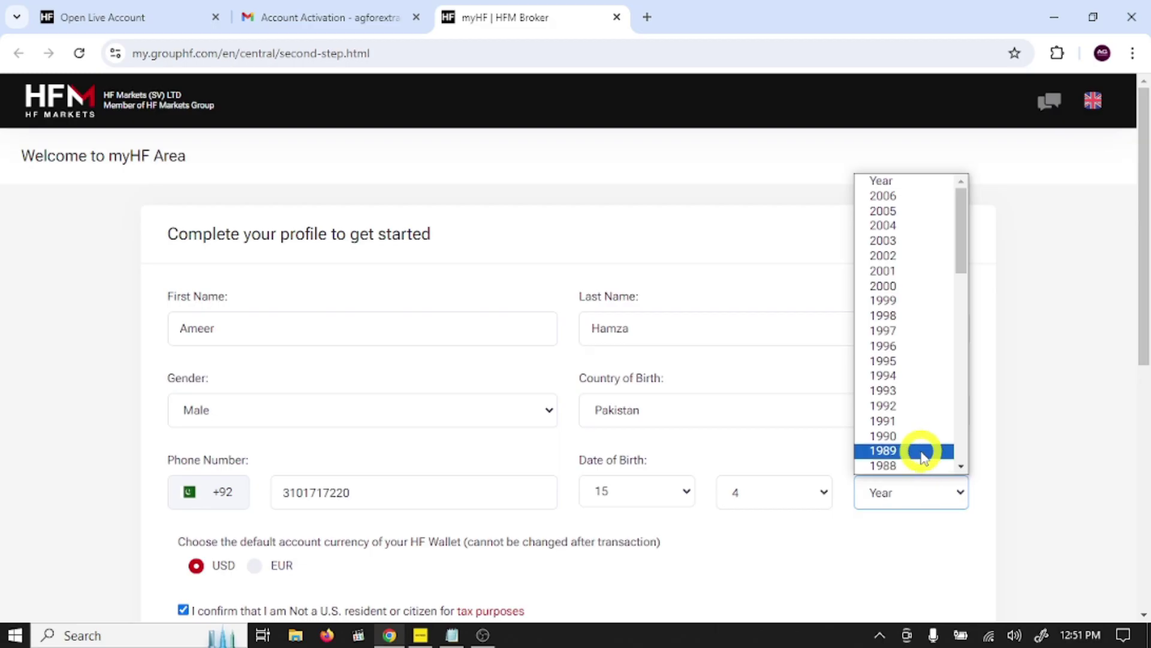
click(897, 316)
scroll(951, 411, down, 4)
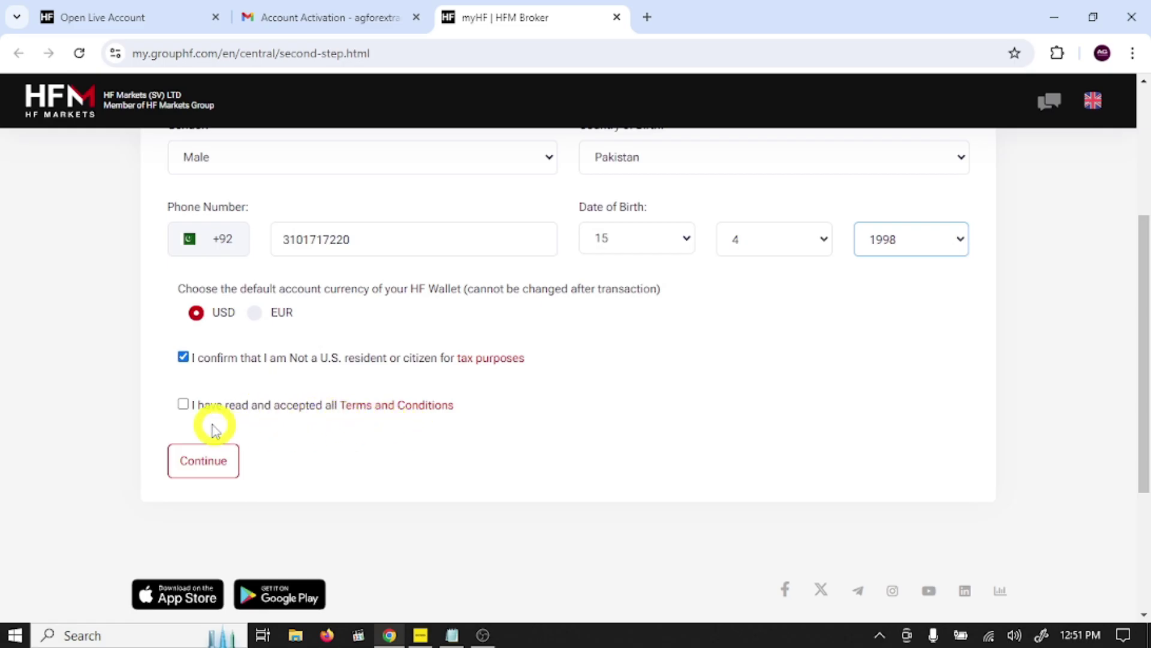
click(183, 404)
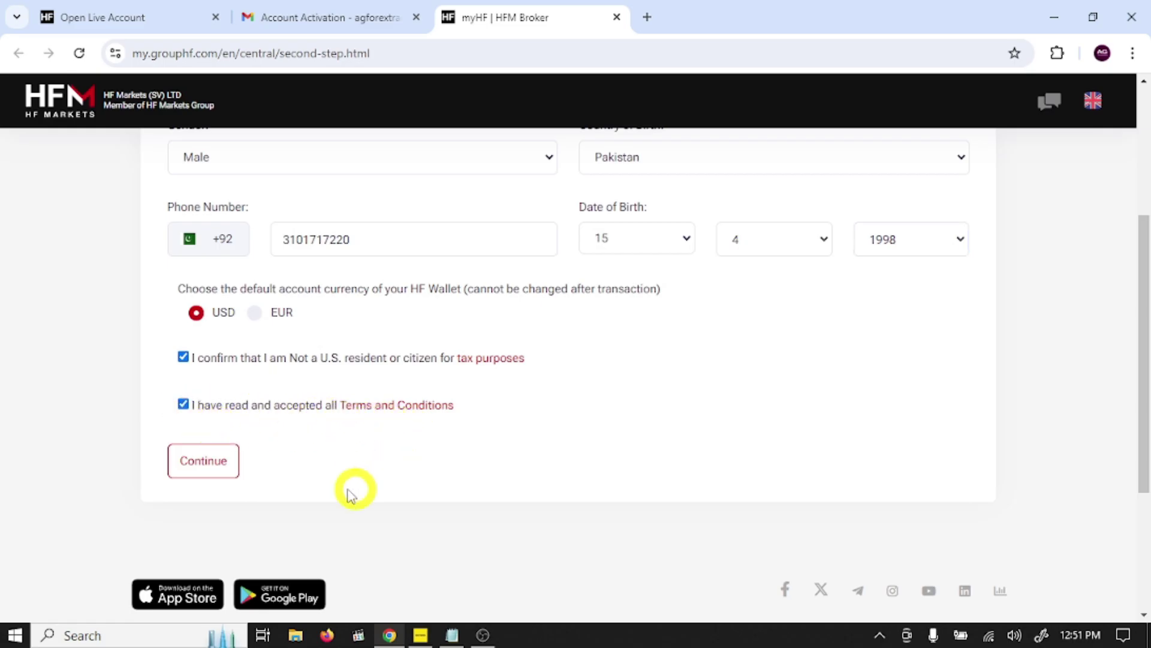
Step: Submit the profile, compare the Bonus and Superior account types, and select the PRO account
click(207, 470)
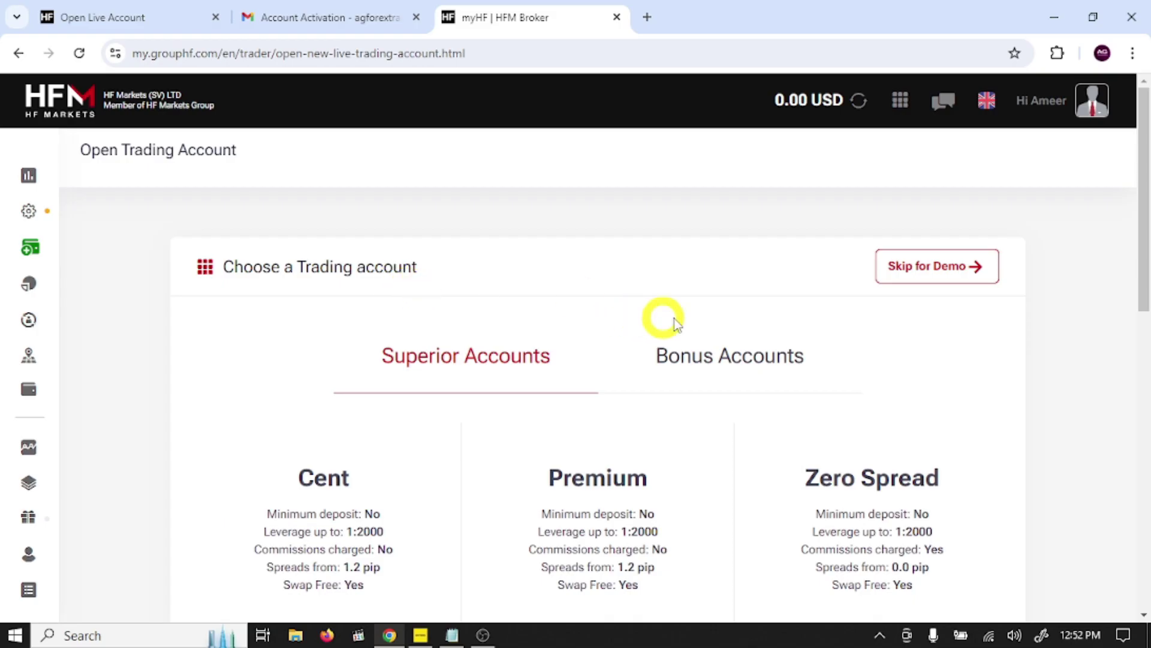
scroll(636, 383, down, 1)
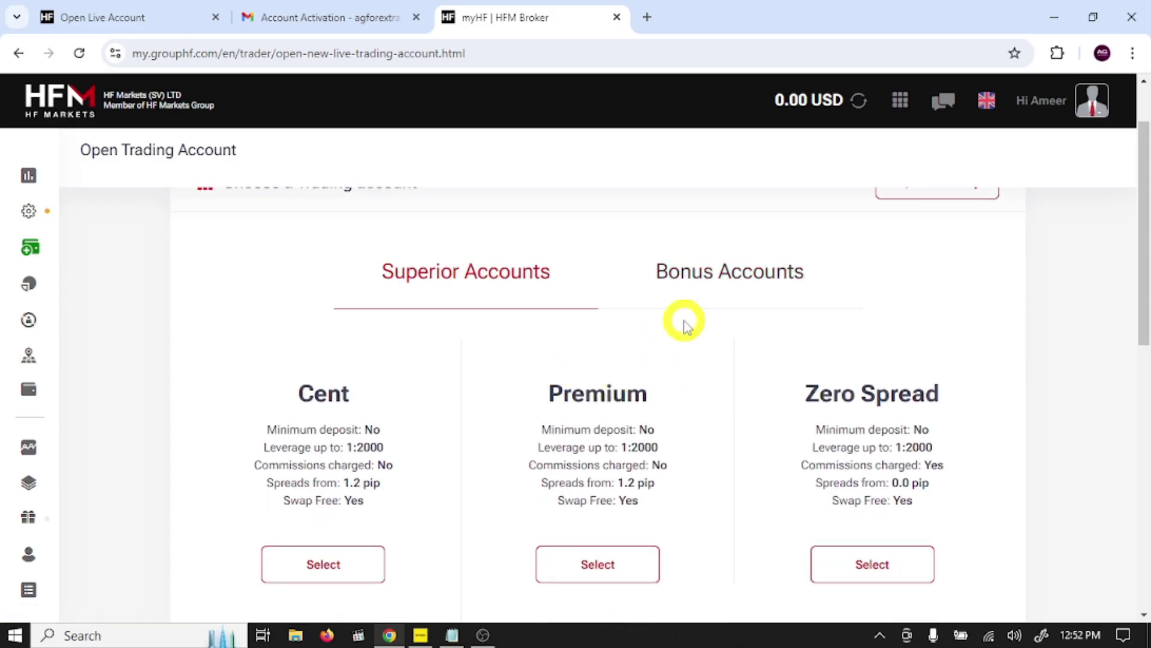
click(757, 289)
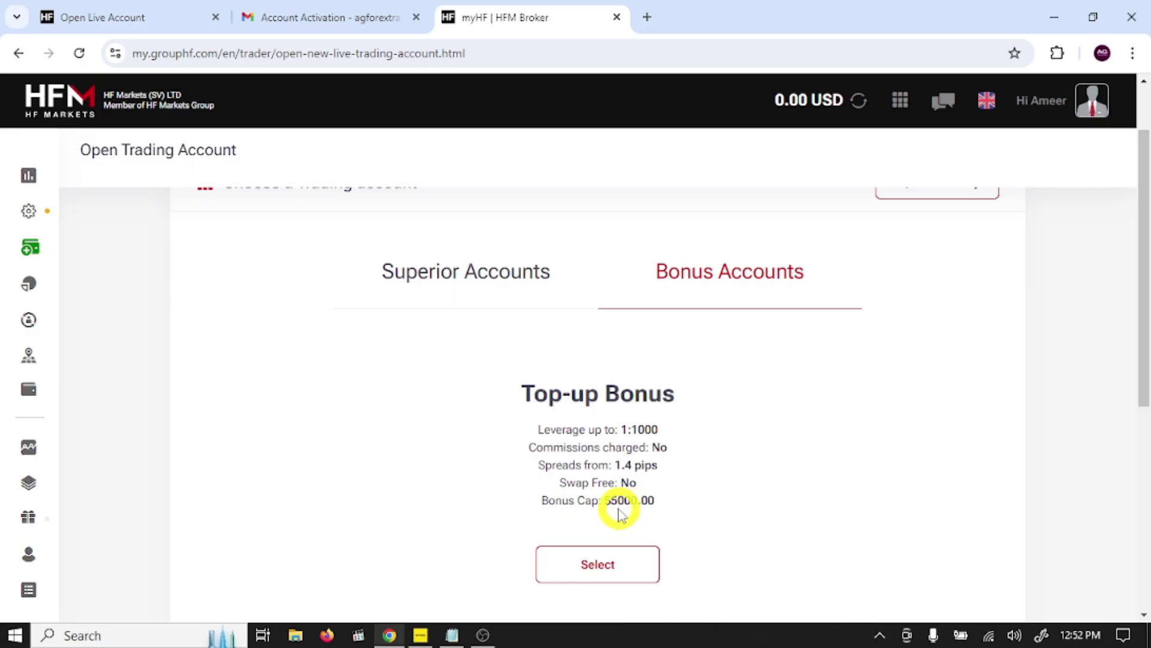
scroll(673, 480, up, 2)
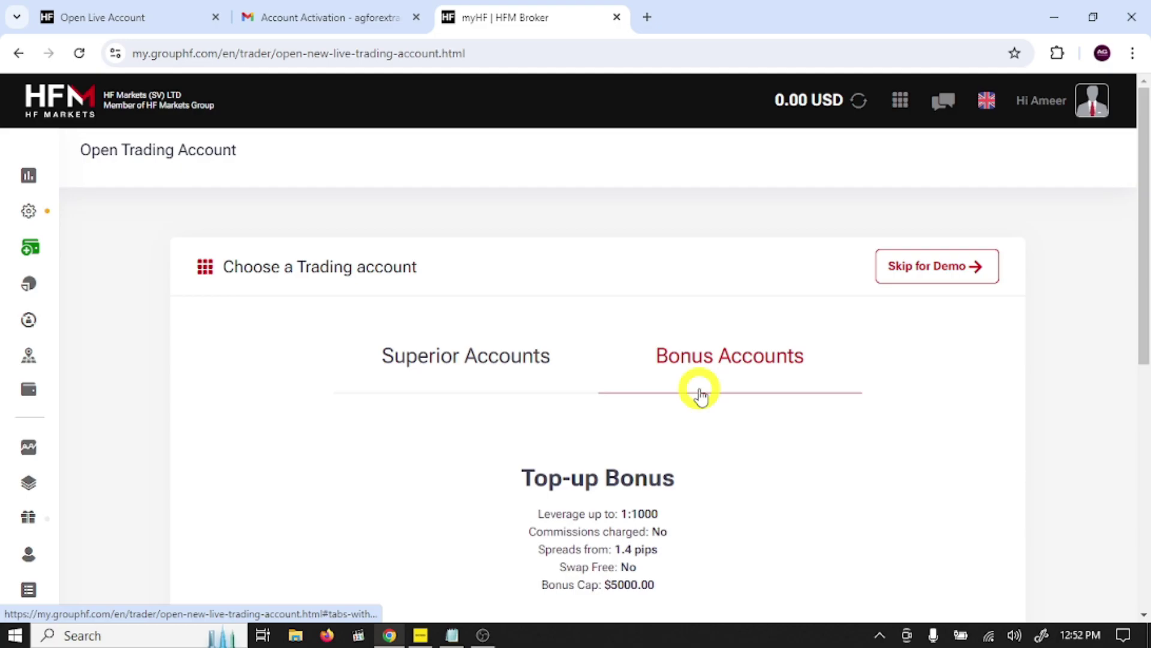
click(499, 363)
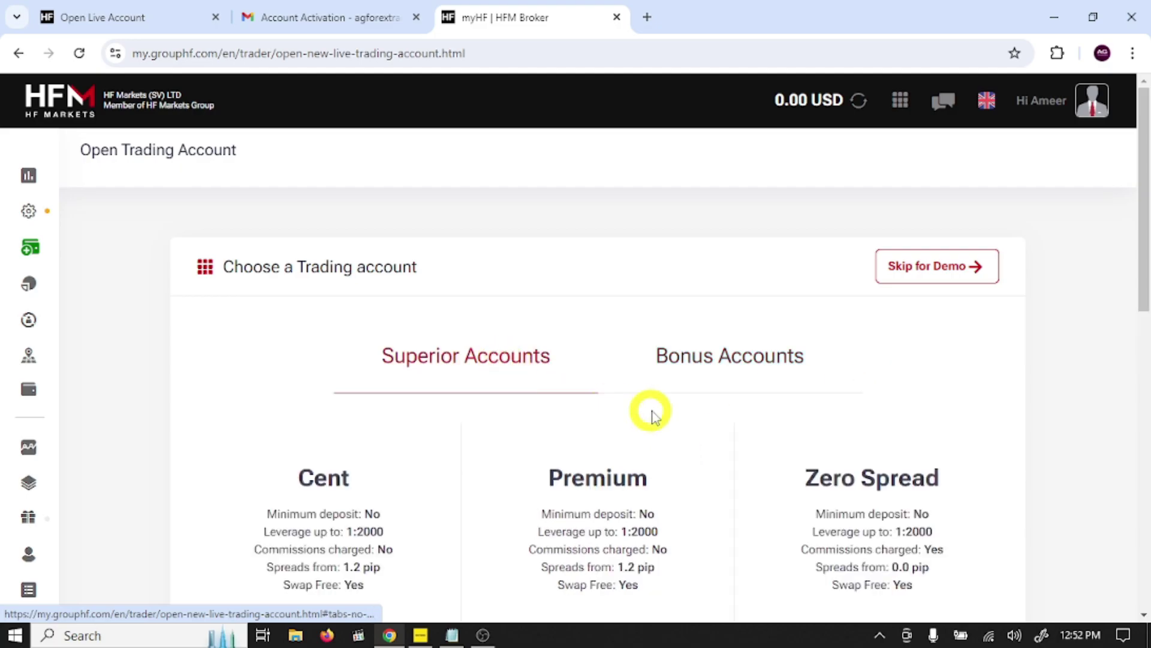
scroll(650, 411, down, 3)
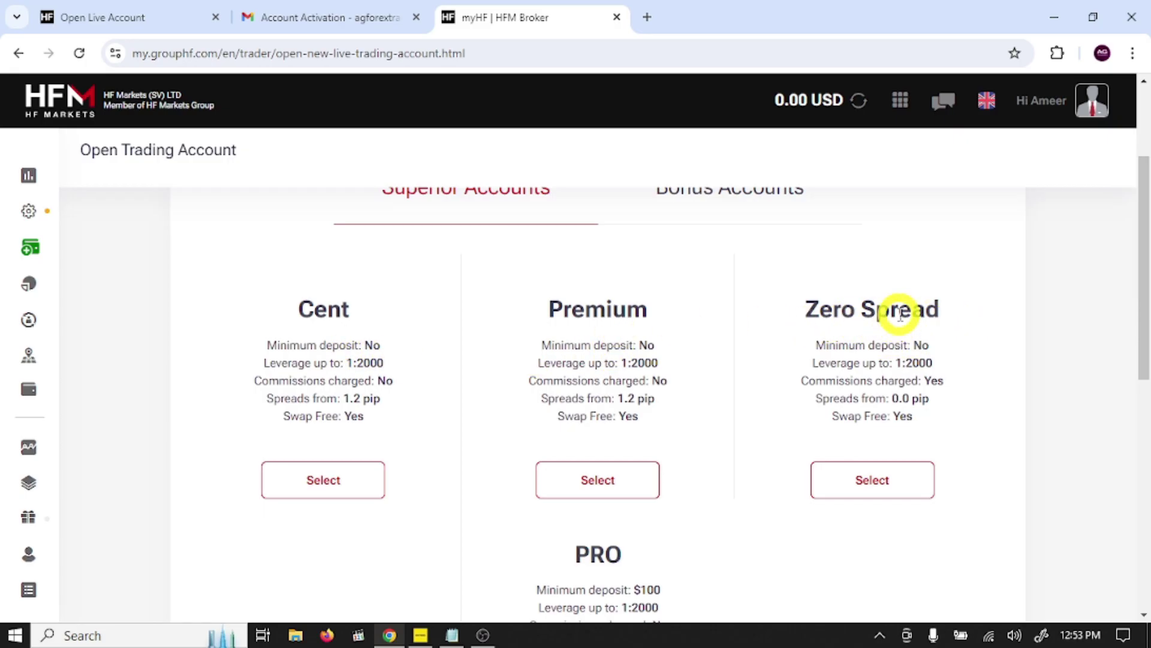
scroll(606, 432, down, 3)
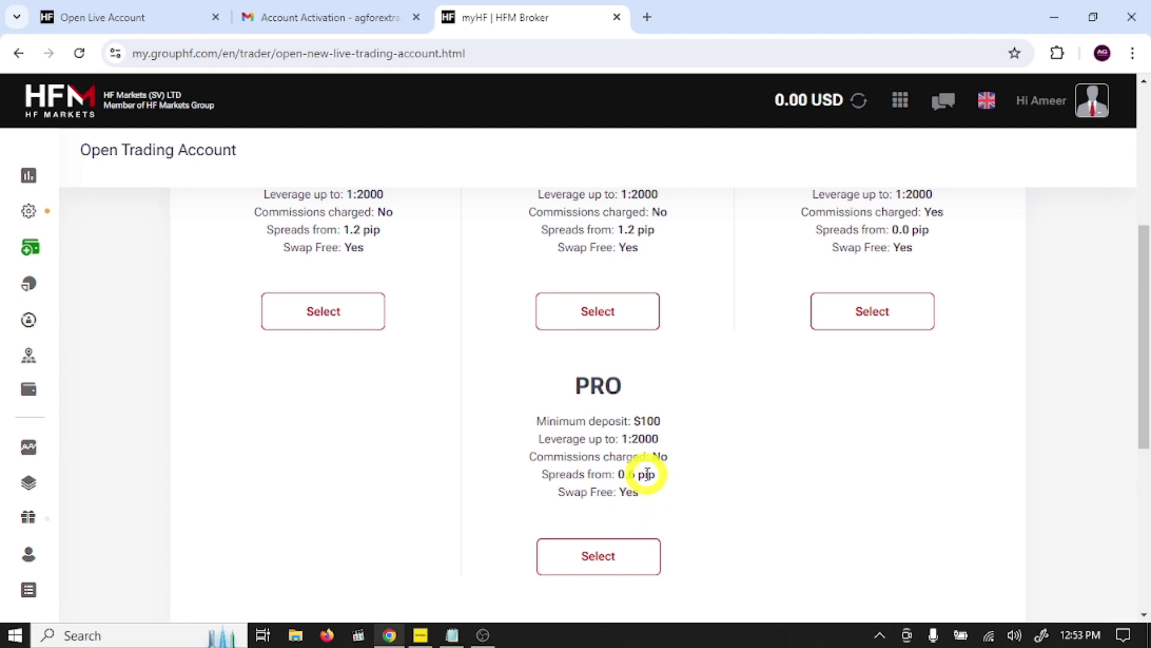
click(613, 554)
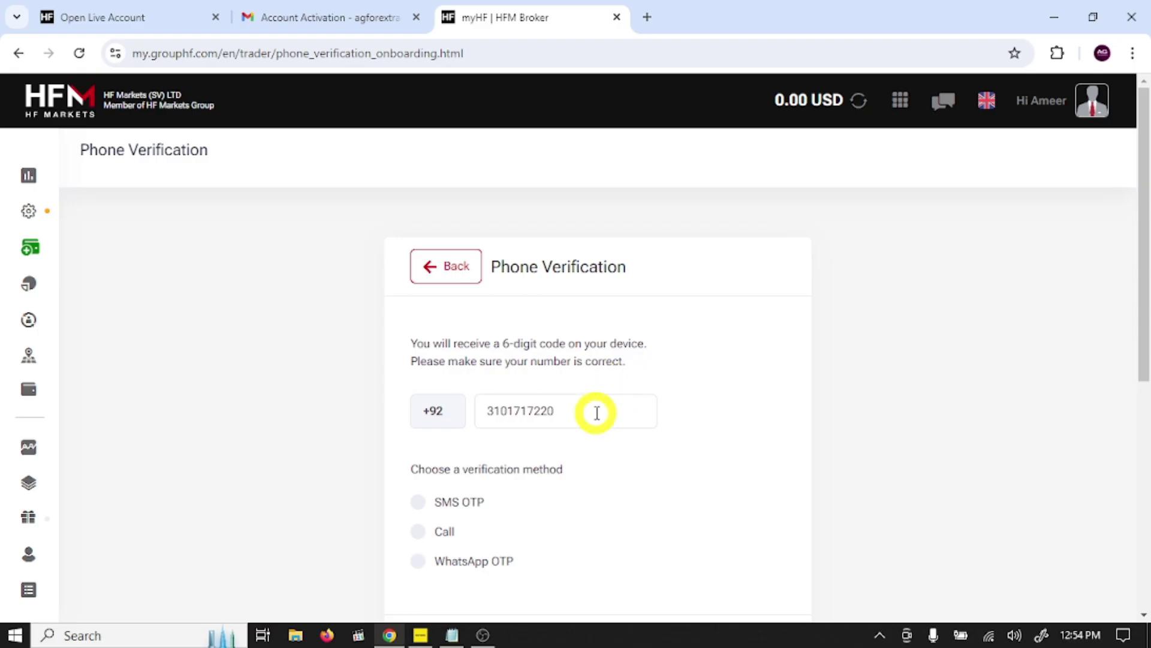
Step: Request the verification code via WhatsApp OTP and enter the 6-digit code
scroll(595, 412, down, 3)
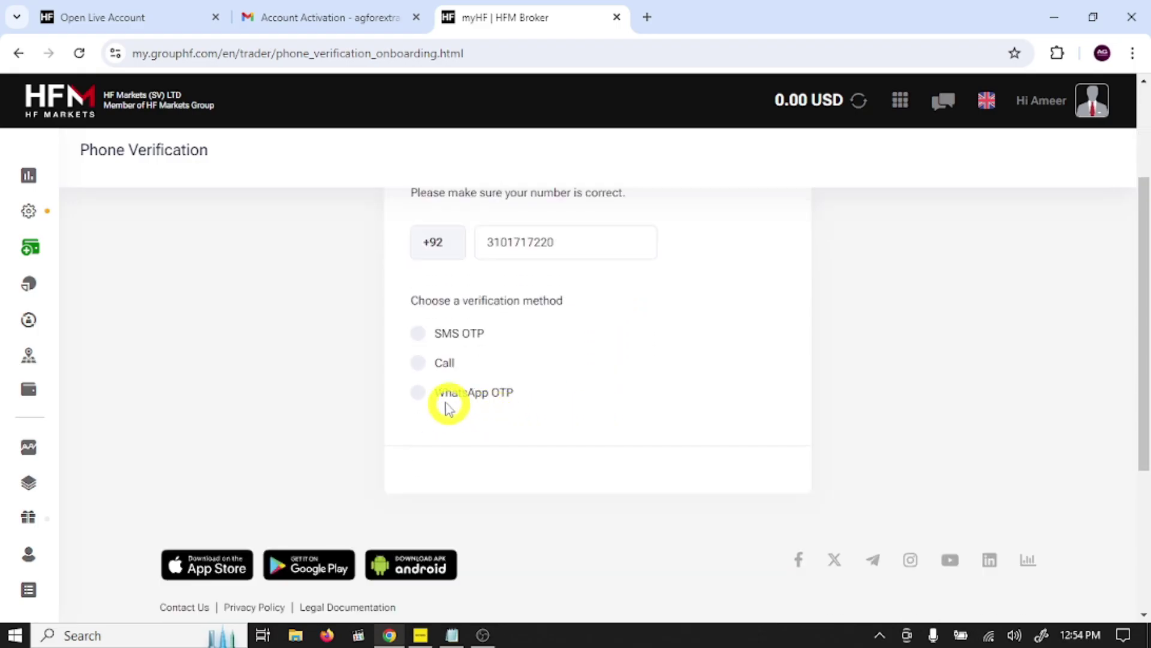
click(420, 393)
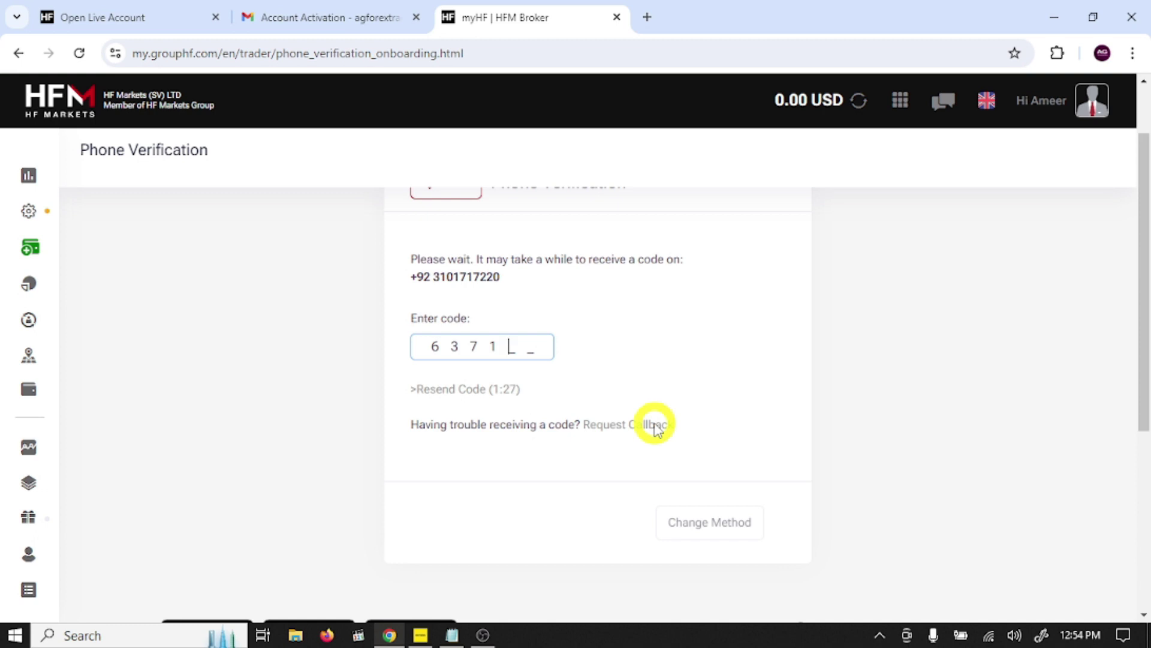
text(0)
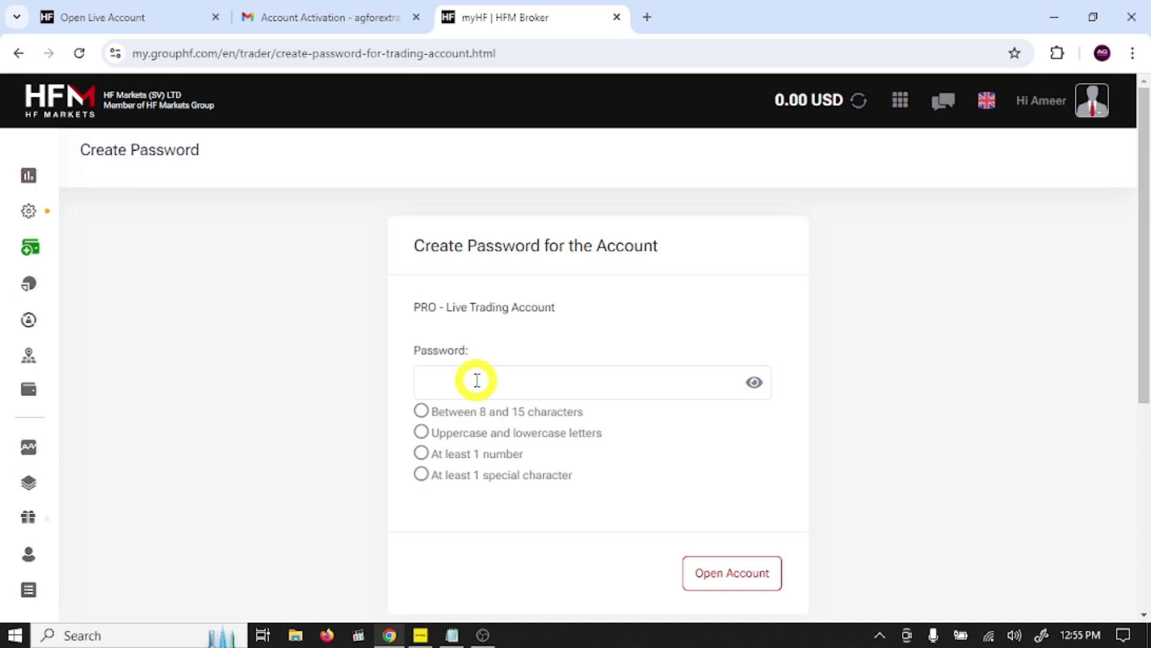
Step: Enter a valid account password and open the MT5 Pro live account on HFMarketsGlobal-Live1
click(476, 379)
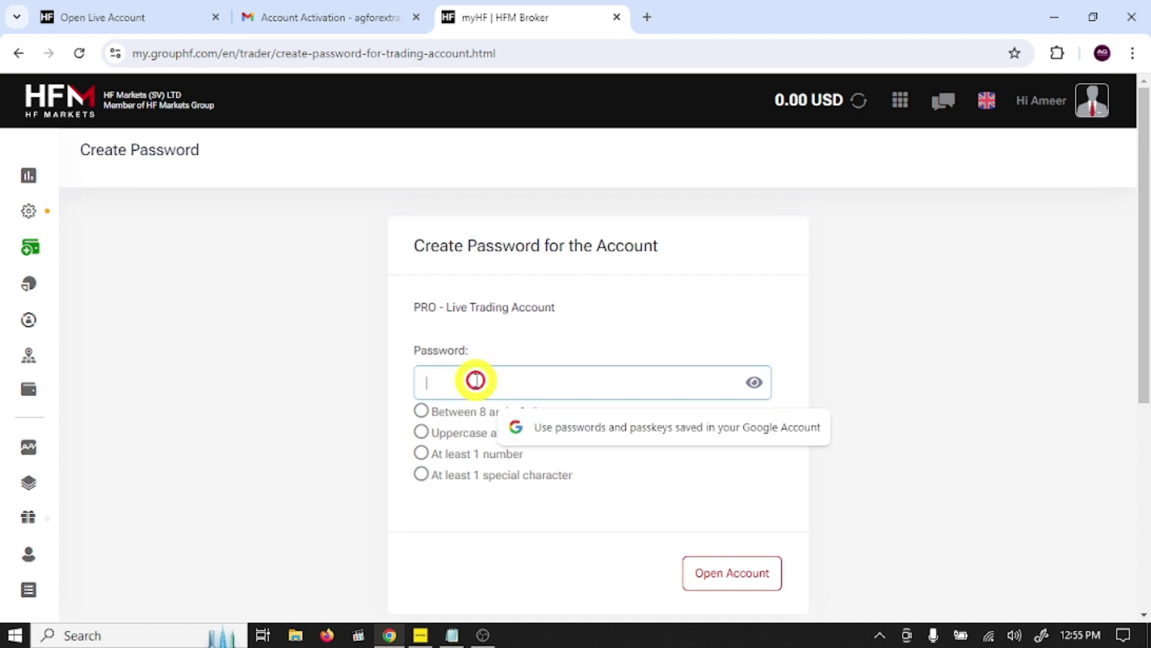
text(A)
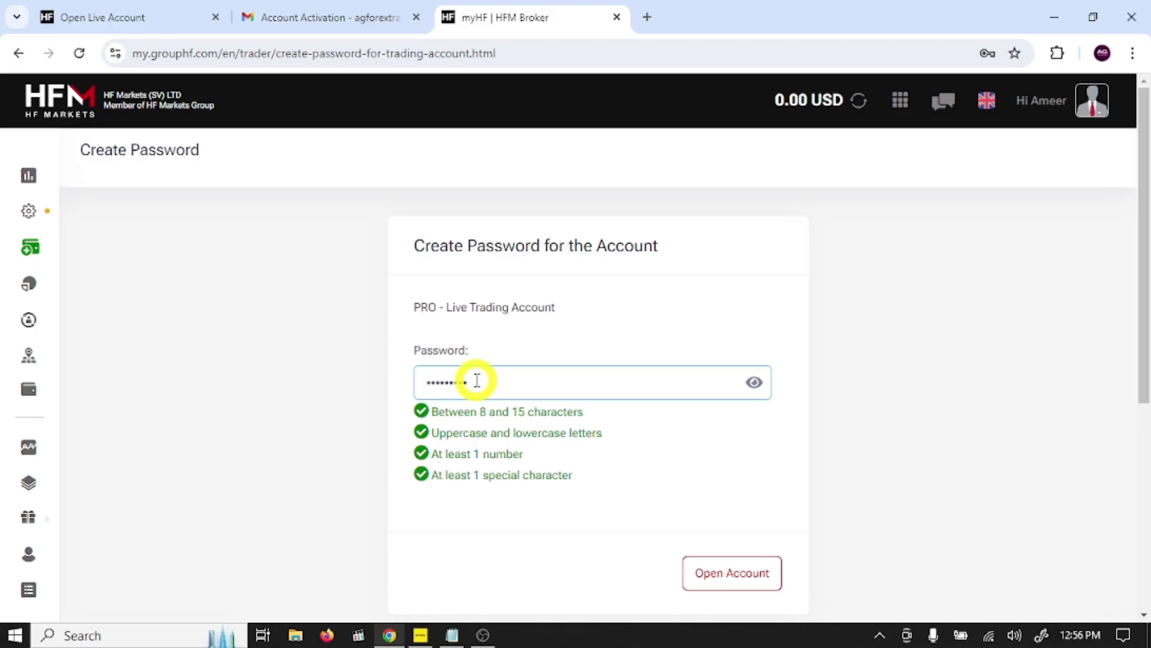
click(735, 578)
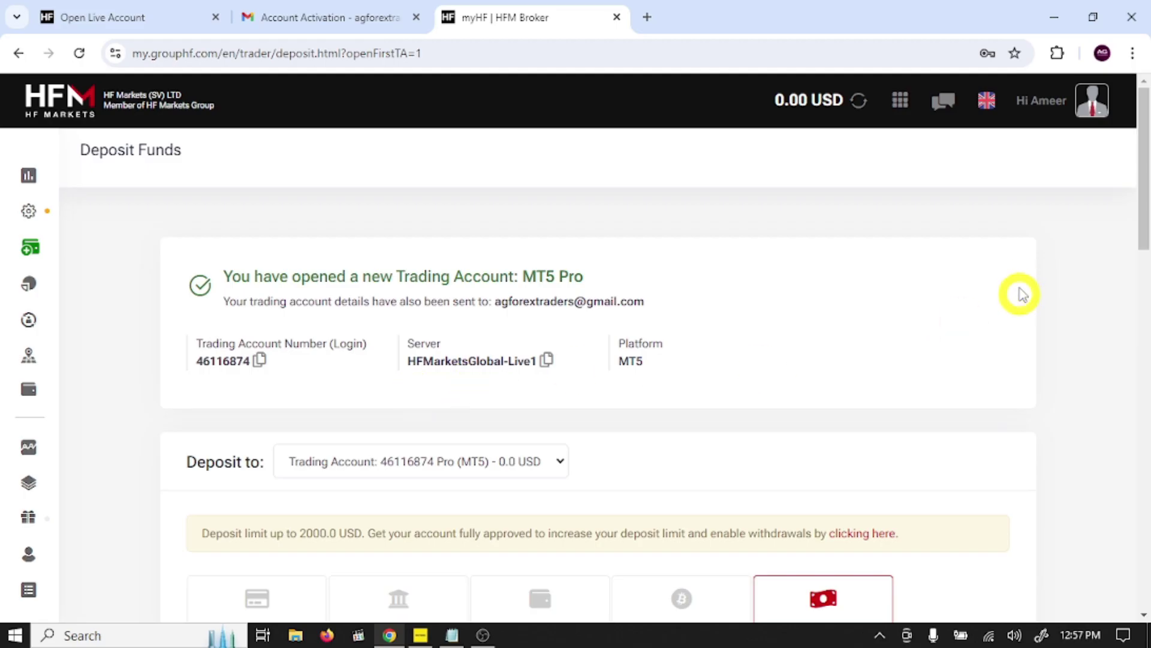
Step: From the avatar's profile menu, choose Partially Approved to reach Complete Registration
click(1105, 99)
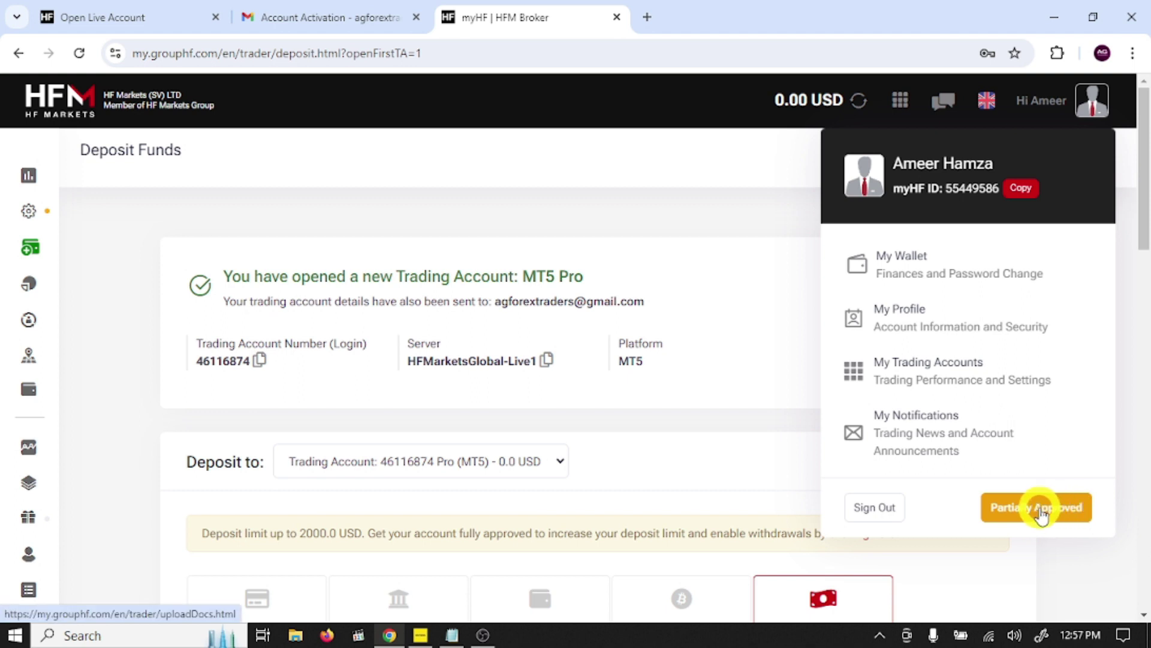
click(1041, 515)
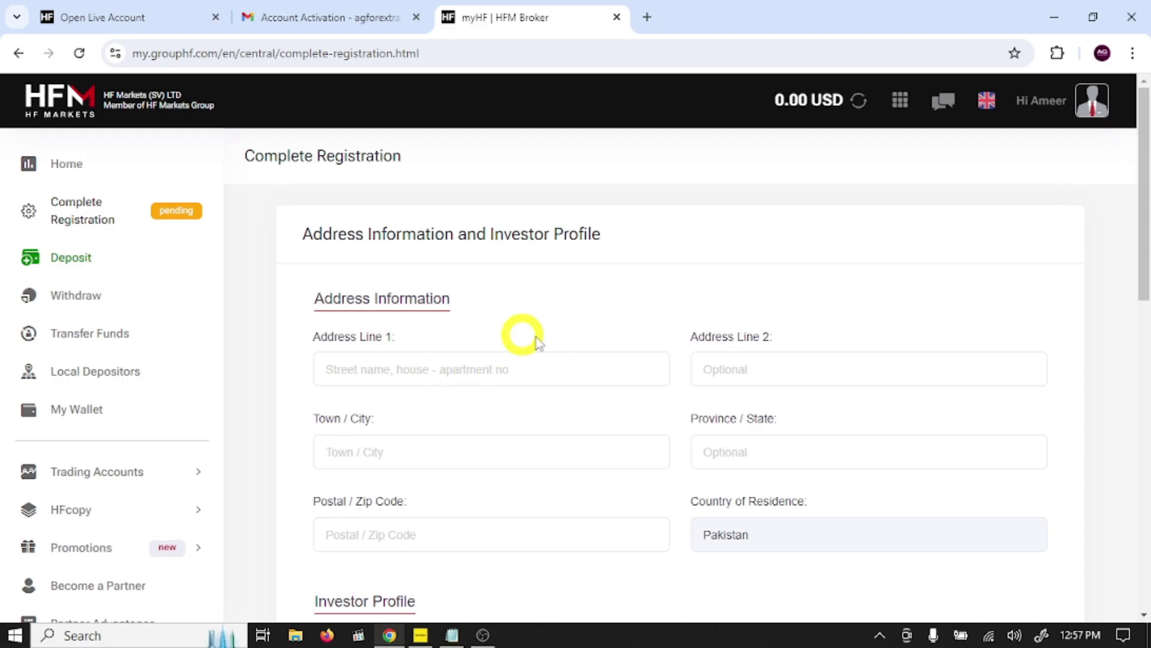
Step: Set net worth 10,000 - 50,000 (USD), Postgraduate, Self-employed and Savings, then continue
scroll(609, 440, down, 1)
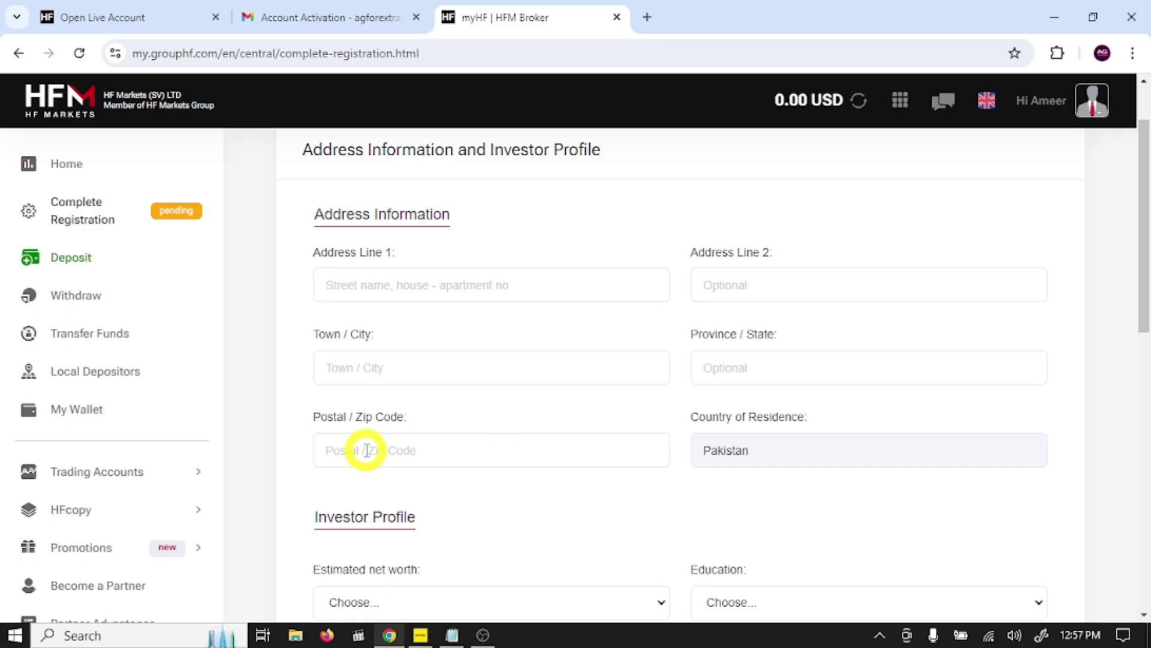
scroll(800, 469, down, 2)
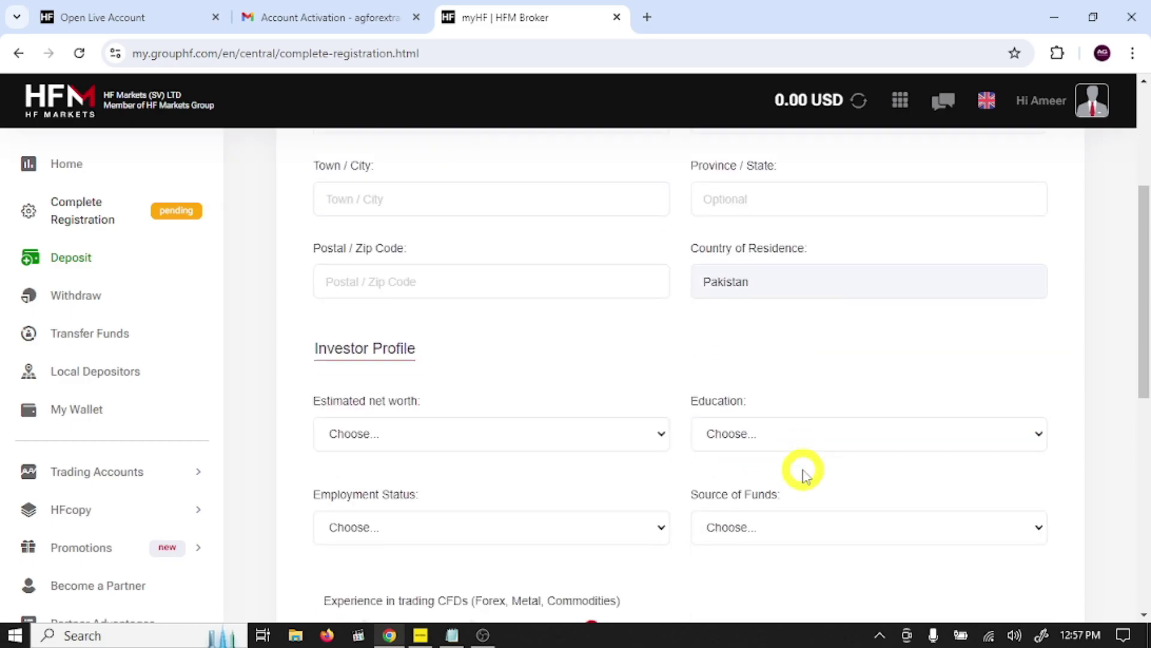
scroll(496, 411, down, 2)
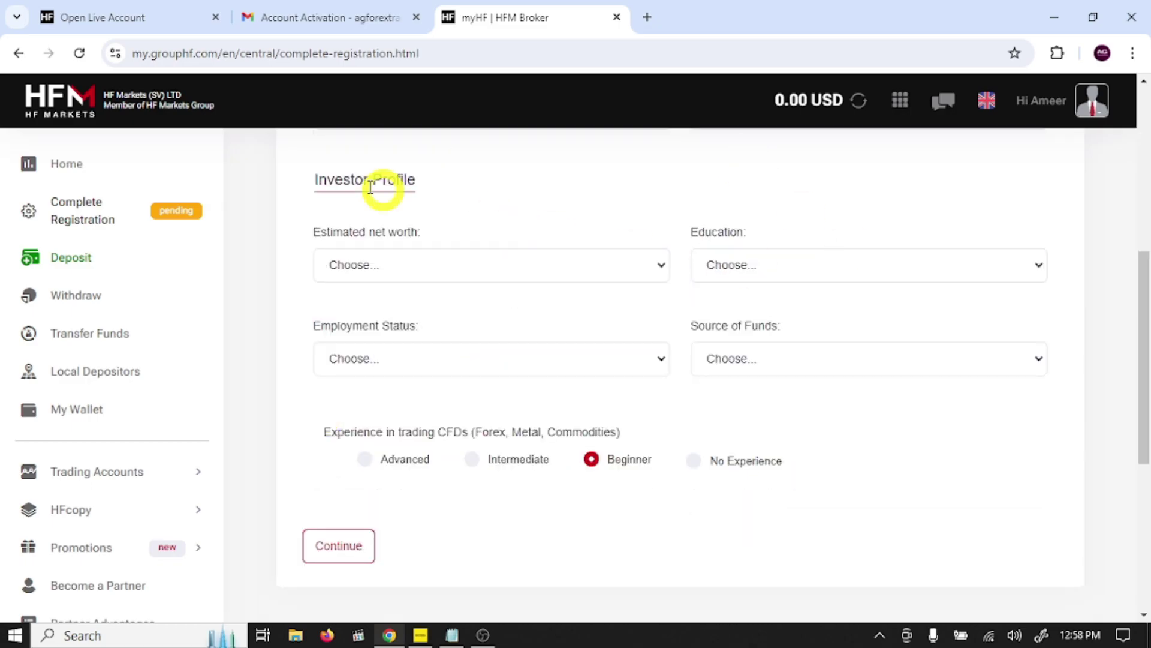
click(431, 264)
click(433, 322)
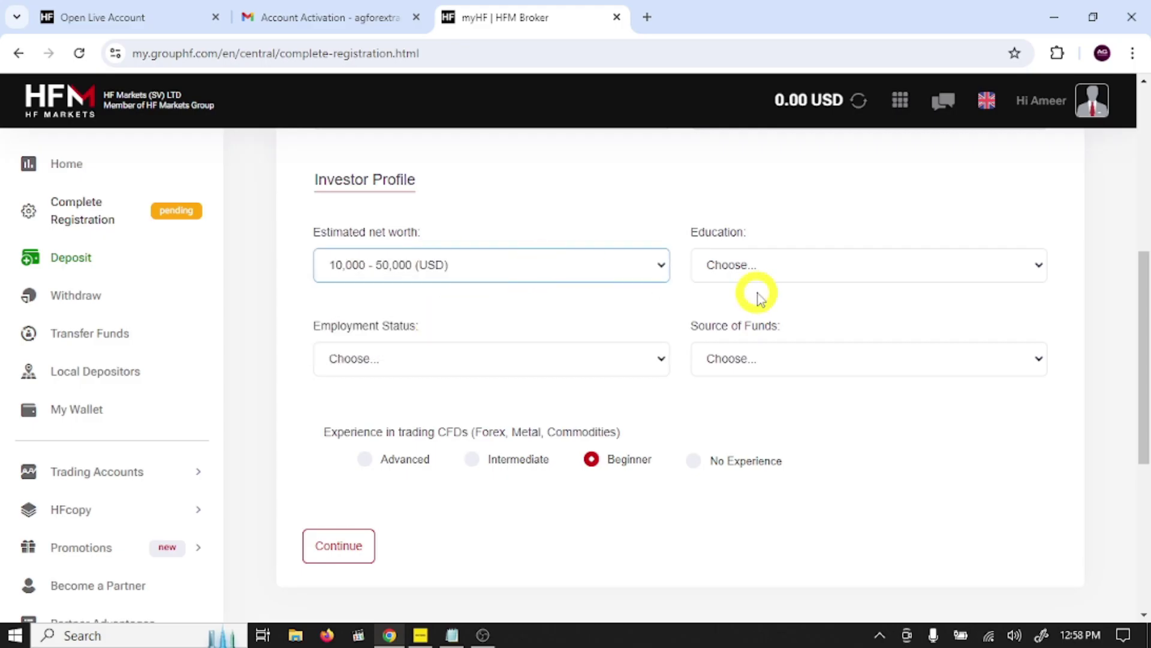
click(770, 267)
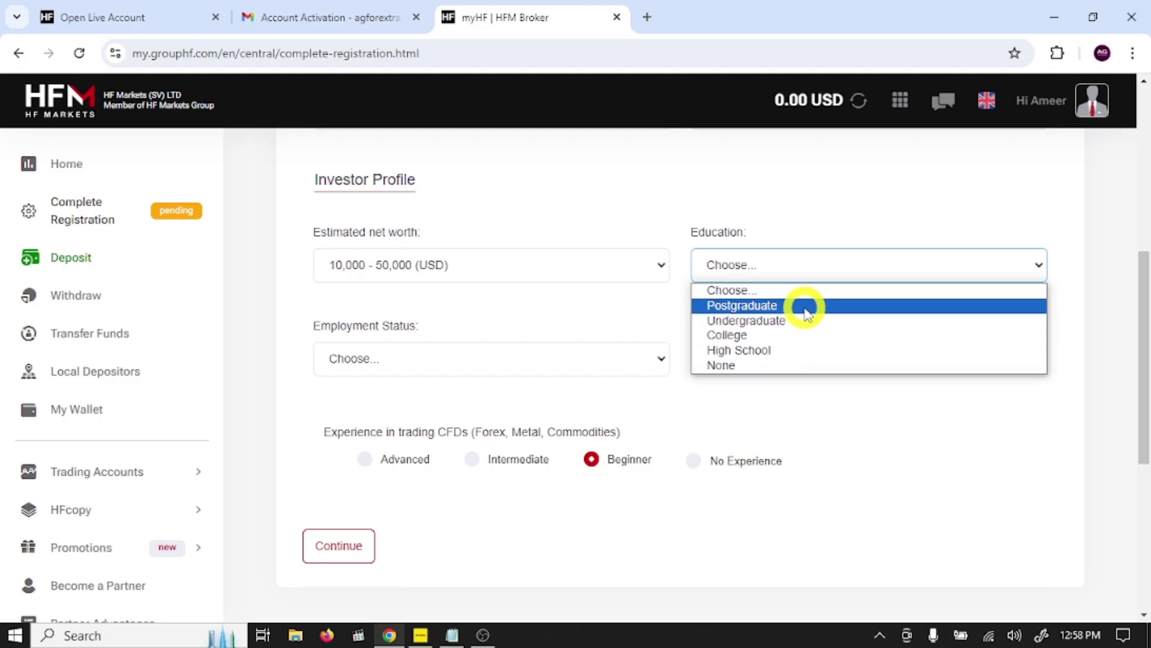
click(805, 307)
click(468, 360)
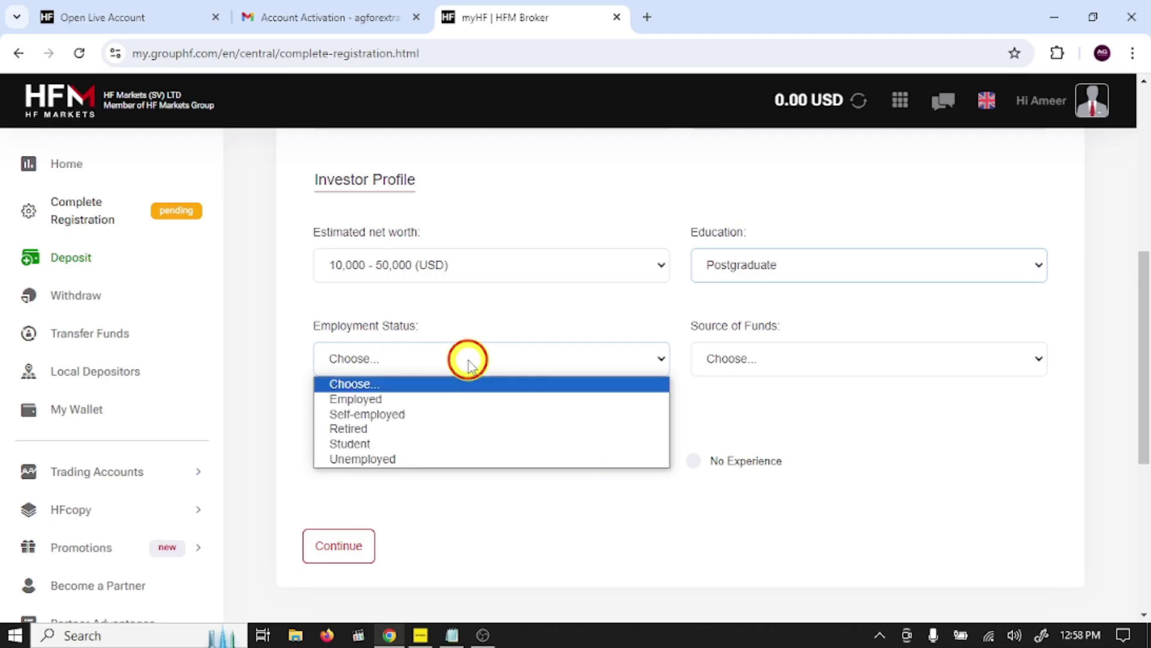
click(411, 414)
click(787, 372)
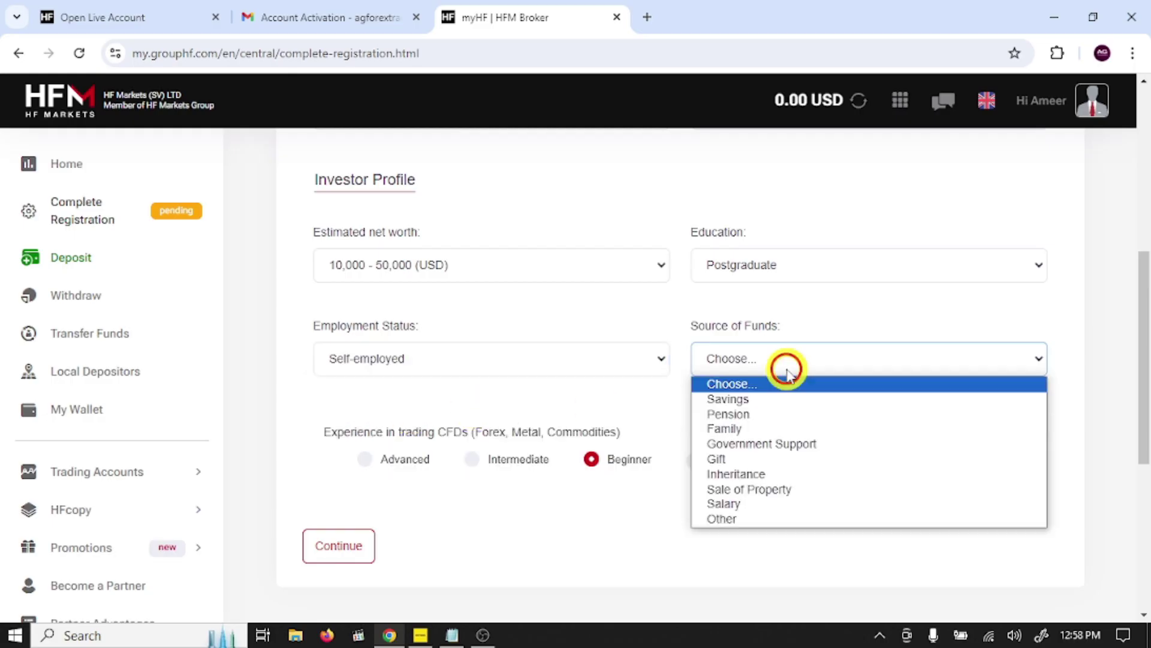
click(784, 400)
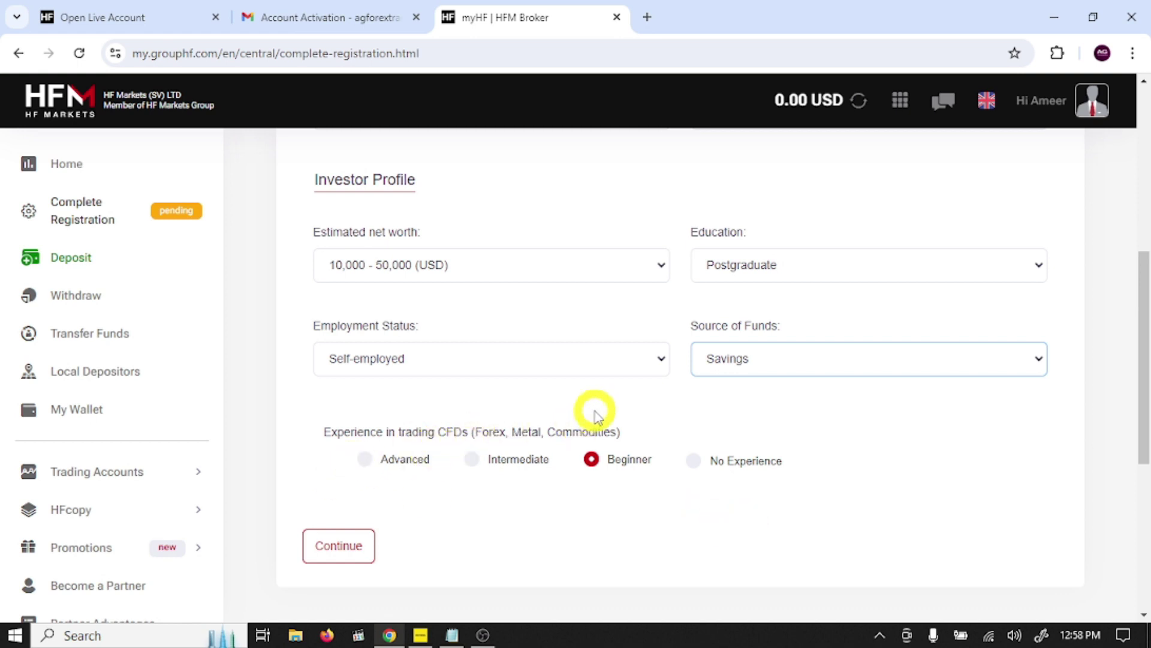
click(325, 555)
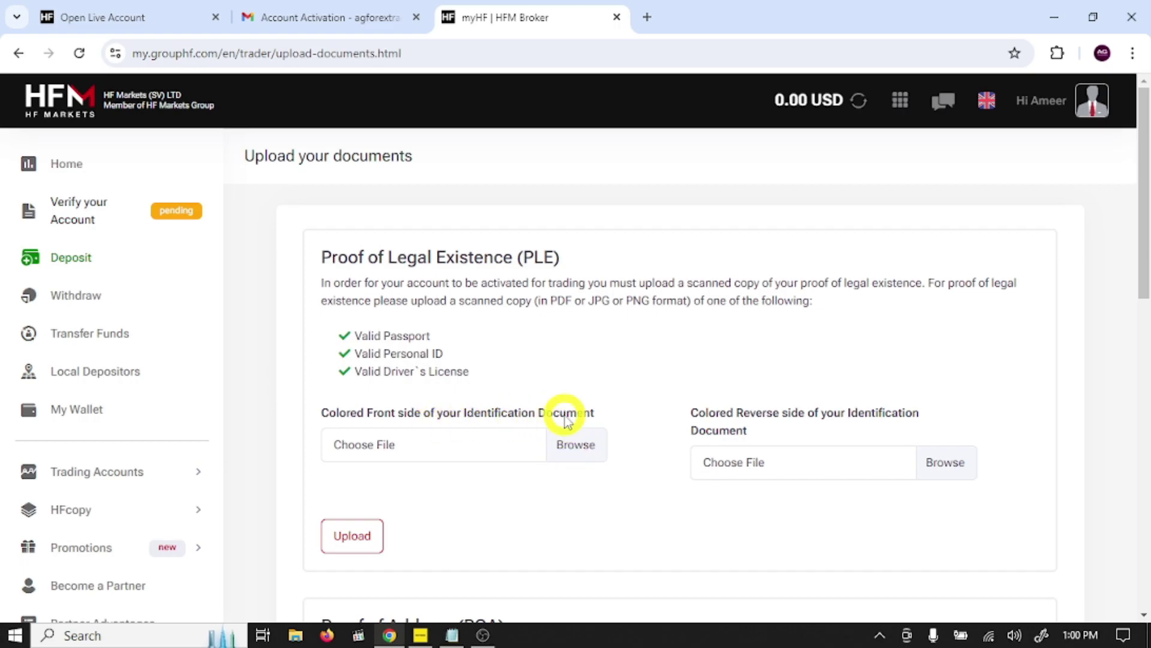
Step: Attach qrcode_www.youtube.com.png from Downloads as the ID front side
click(569, 447)
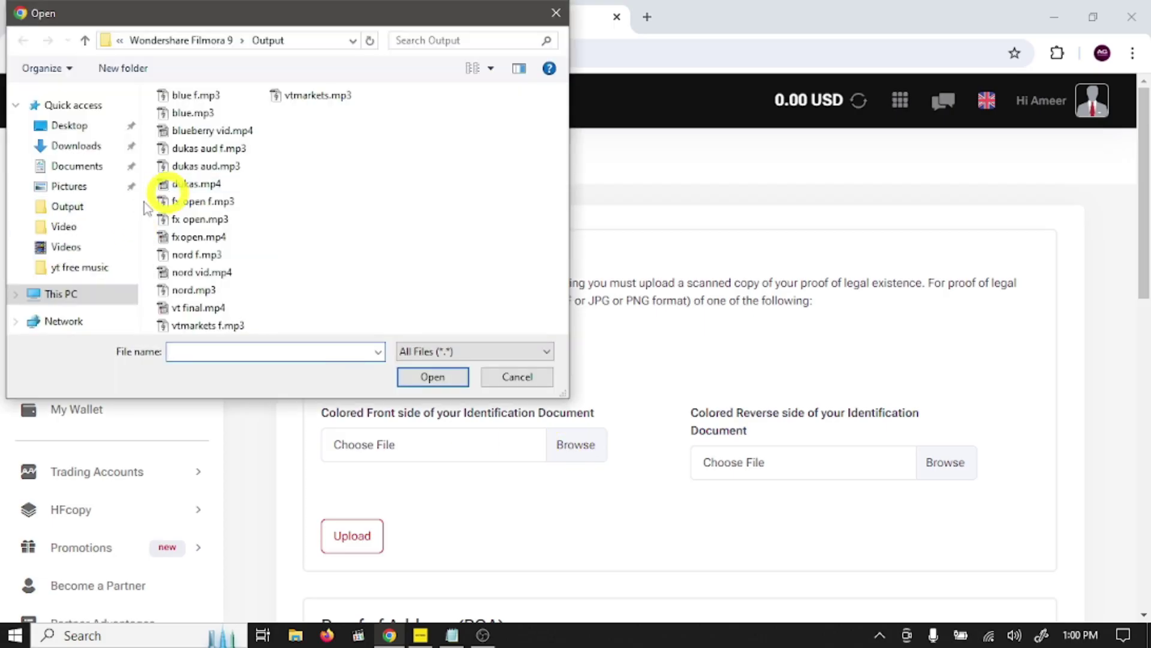
click(90, 150)
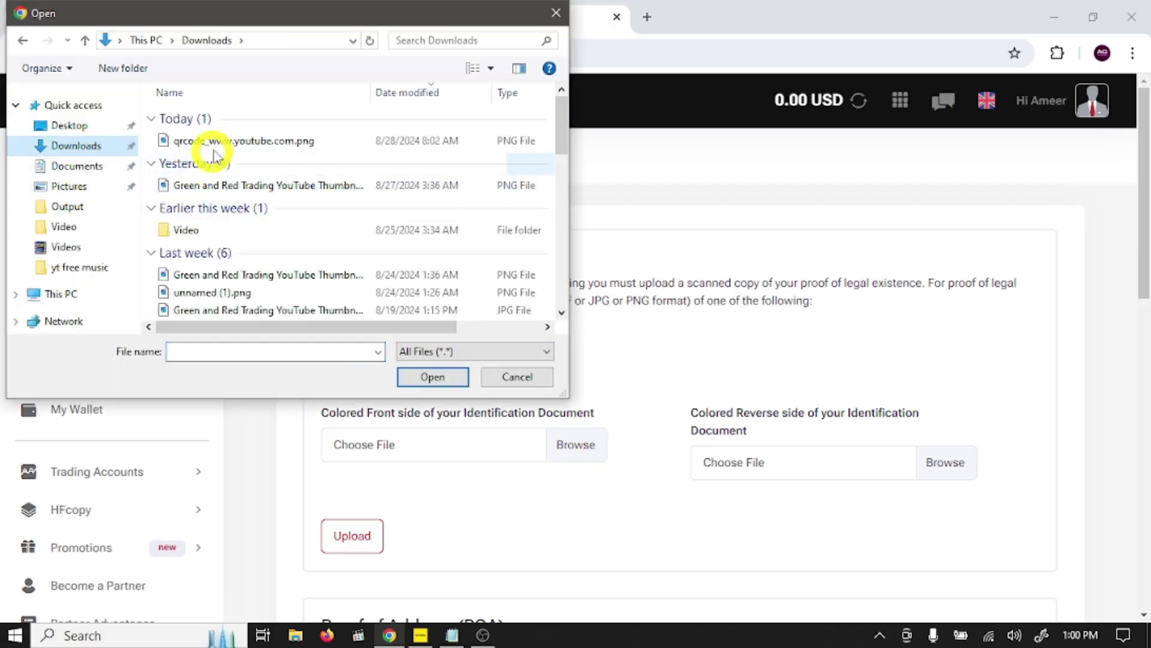
click(211, 142)
click(432, 377)
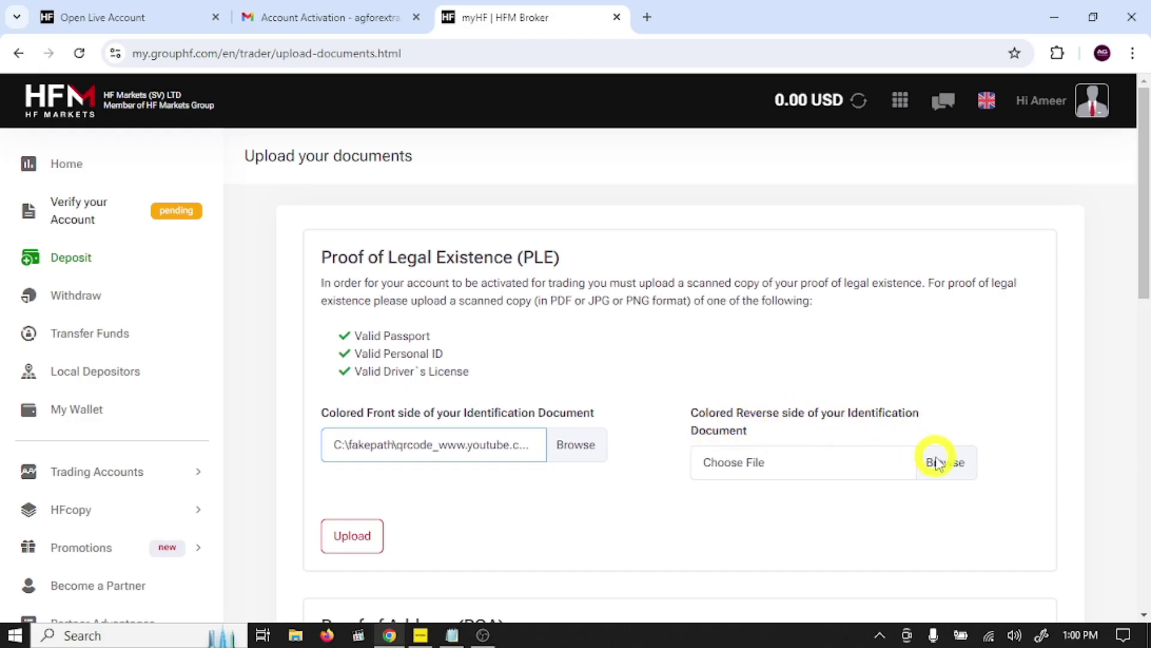
Step: Attach the green and red trading thumbnail as the reverse side and upload both images
click(964, 471)
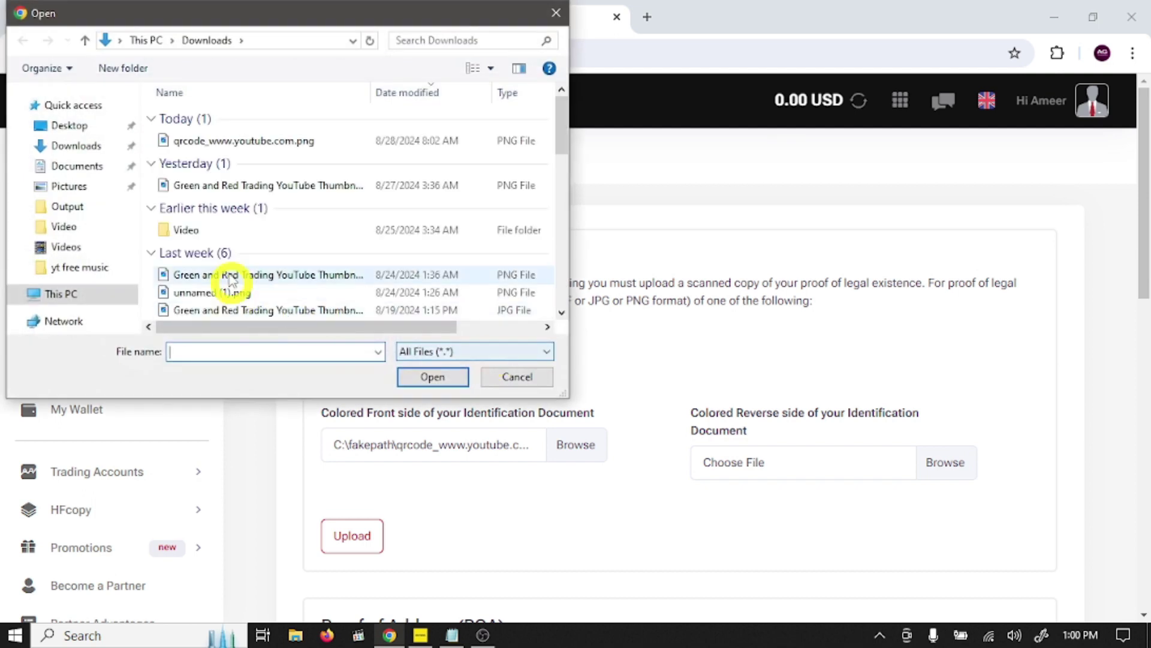
click(264, 186)
click(431, 376)
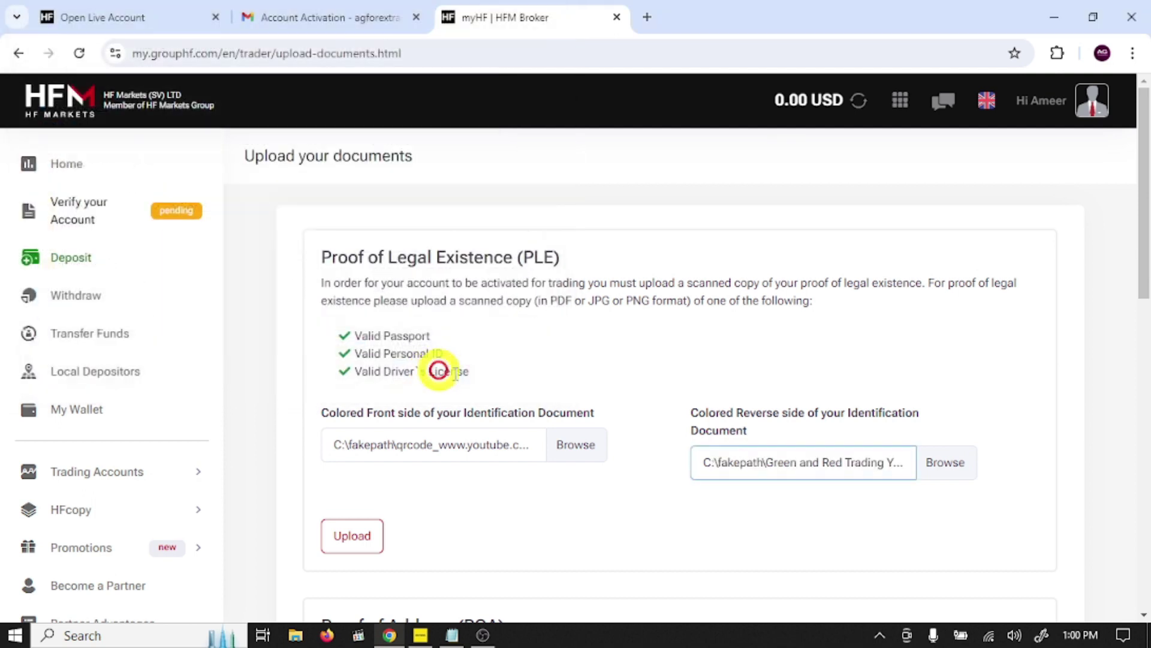
click(354, 544)
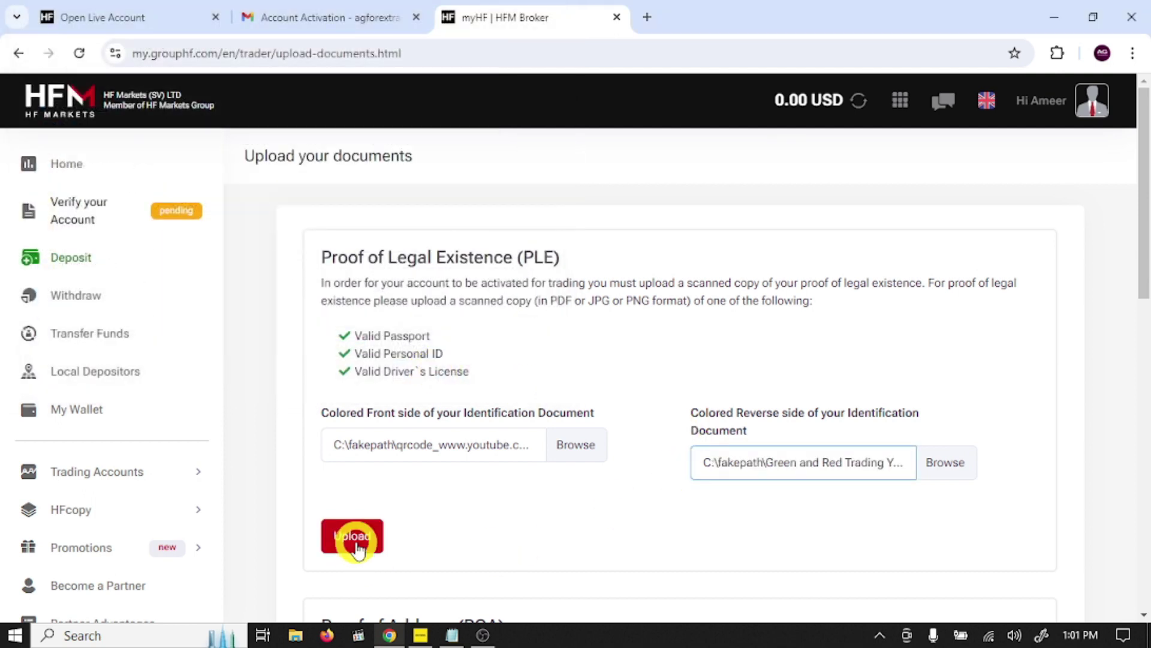
click(357, 547)
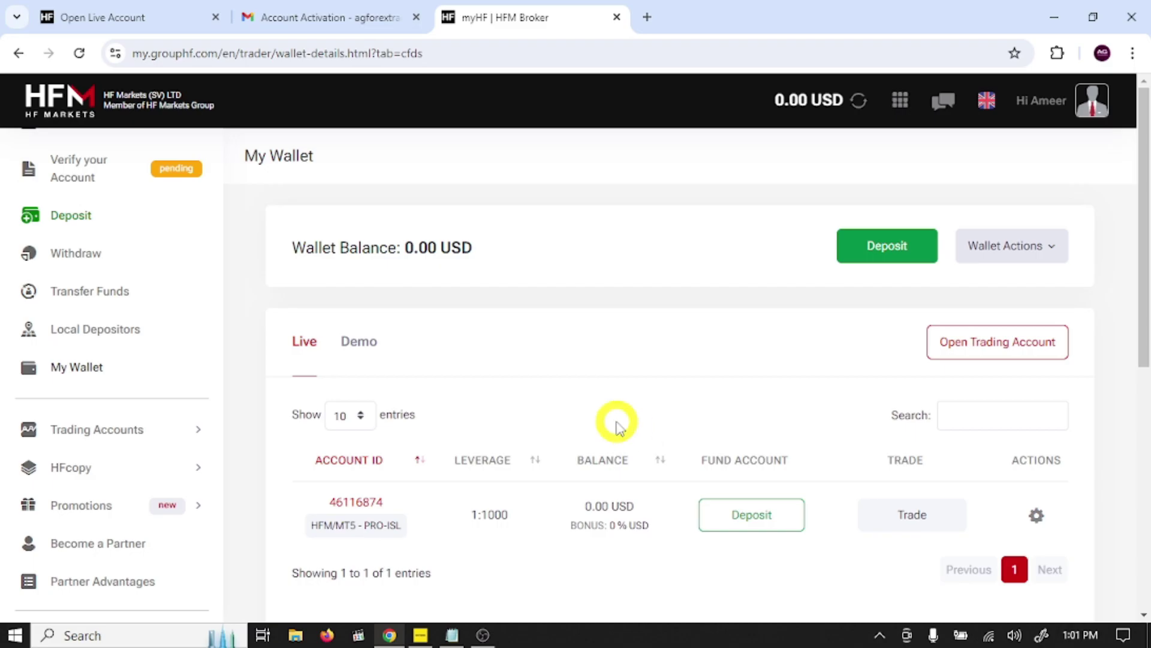
scroll(576, 419, down, 2)
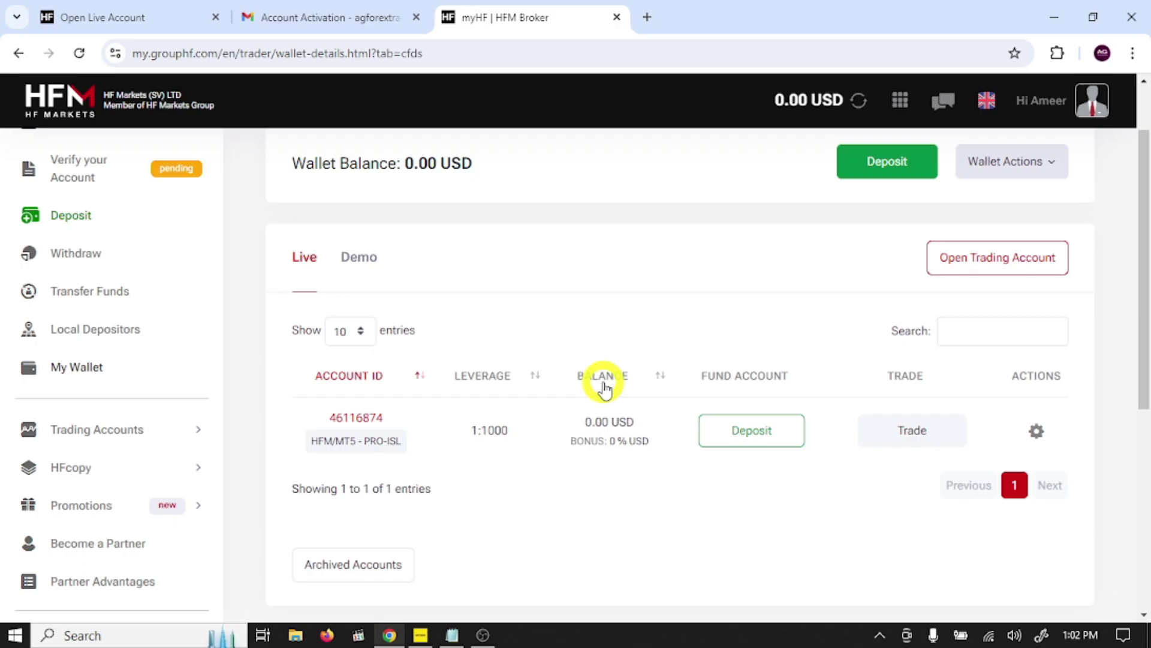
Step: Read the login details in Gmail's HFM/MT5 Pro Live Account Opened email, then return to MetaTrader 5
click(317, 18)
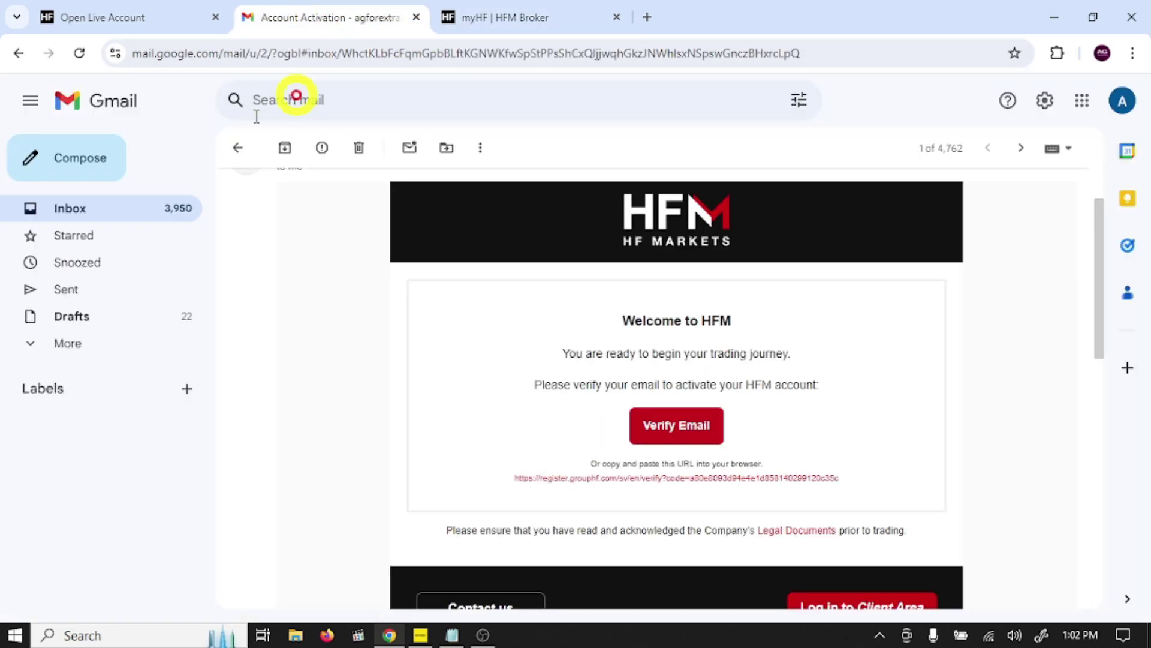
click(19, 54)
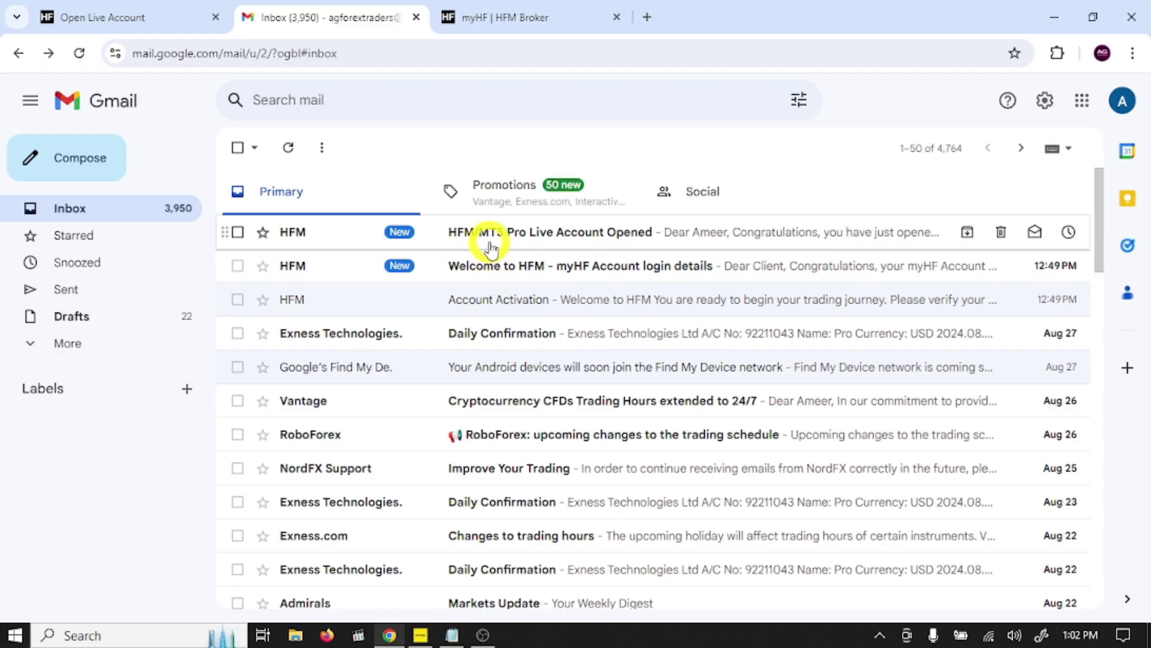
click(608, 237)
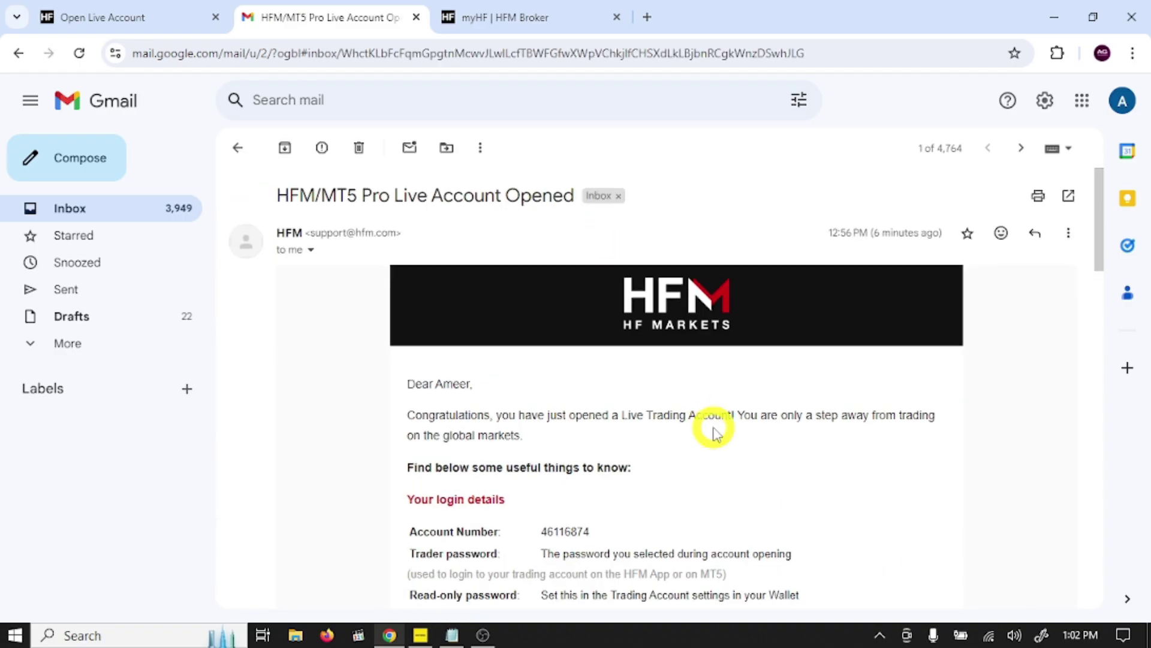
scroll(715, 430, down, 3)
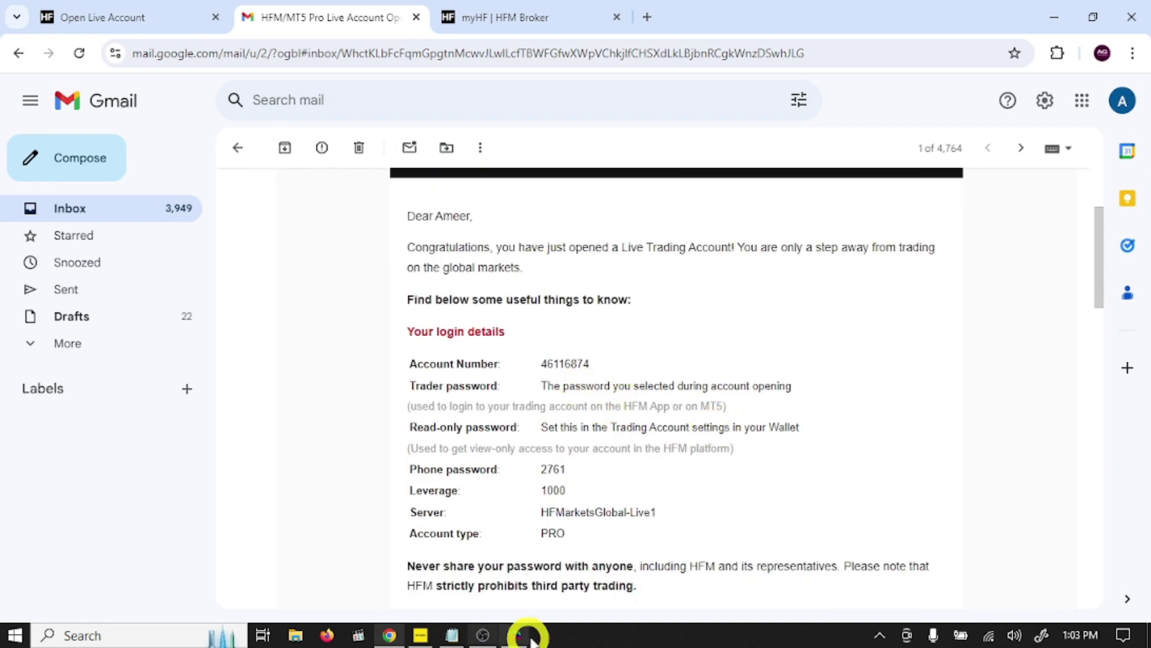
click(518, 637)
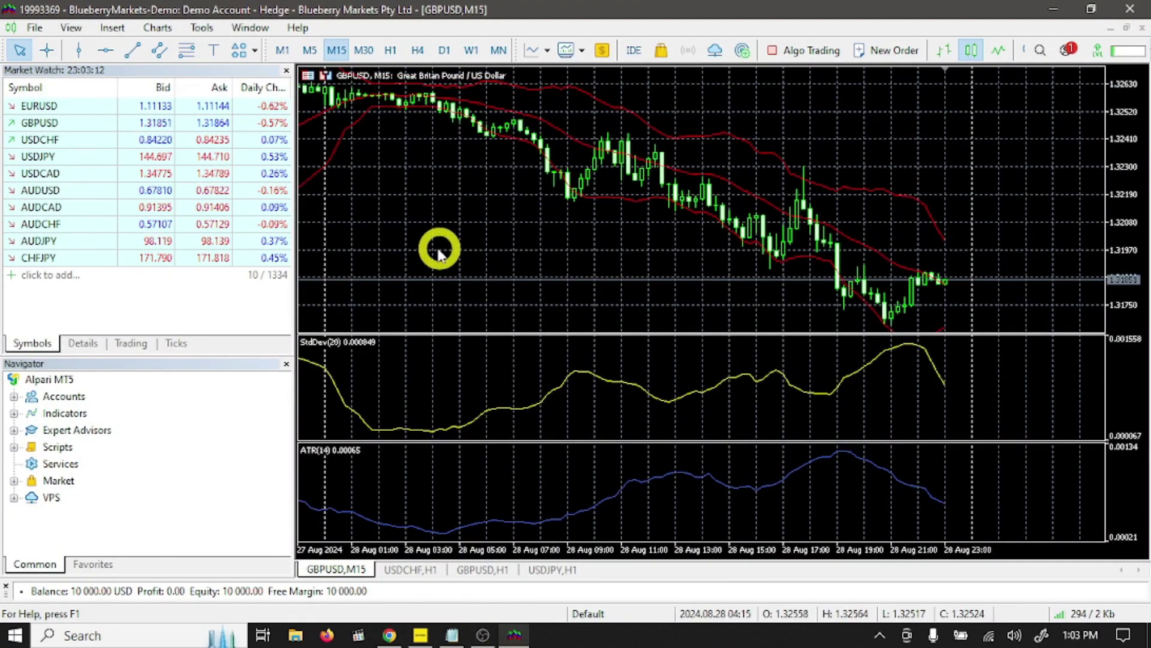
Step: Start opening a new broker account in MetaTrader 5's Open an Account dialog
click(30, 29)
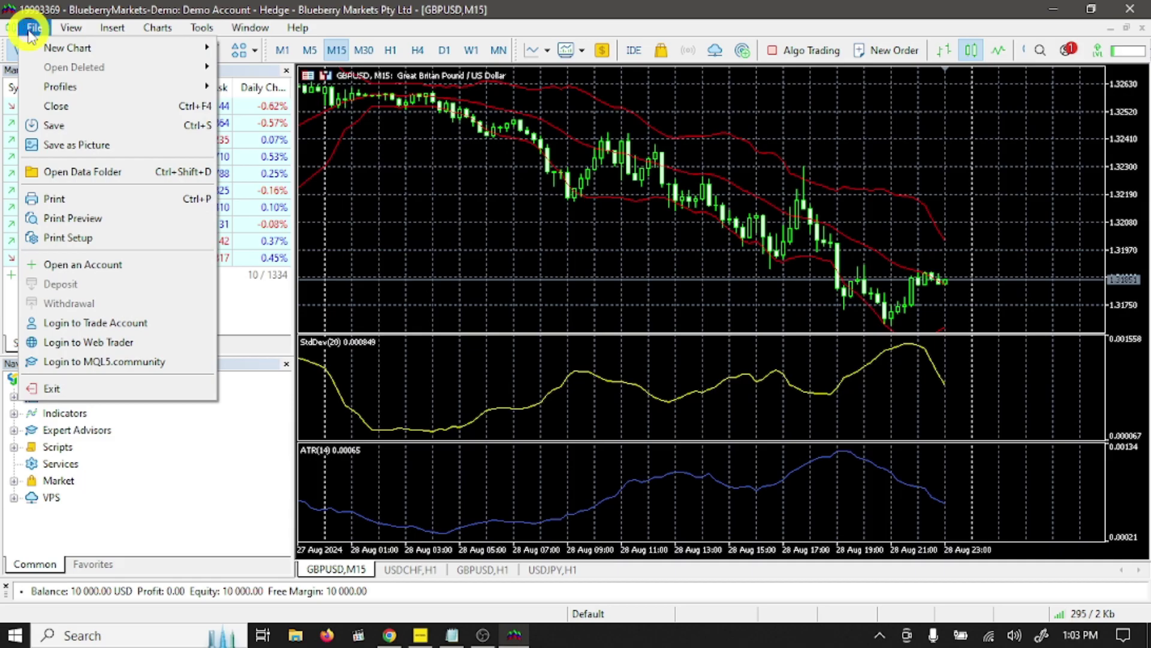
click(109, 271)
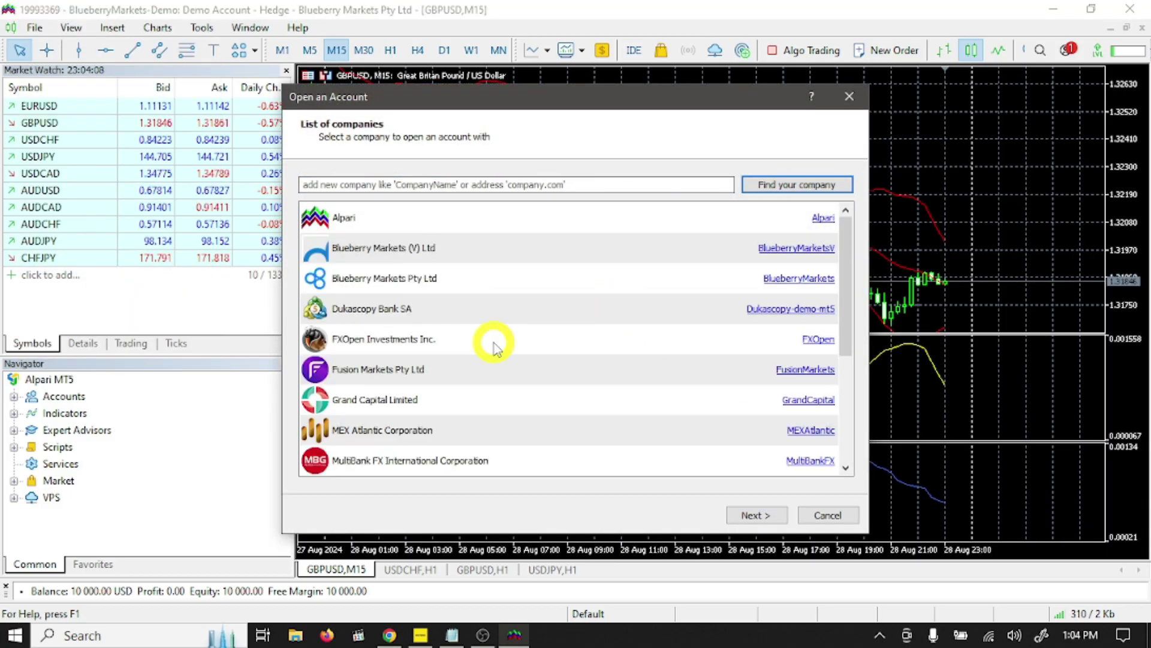
click(525, 181)
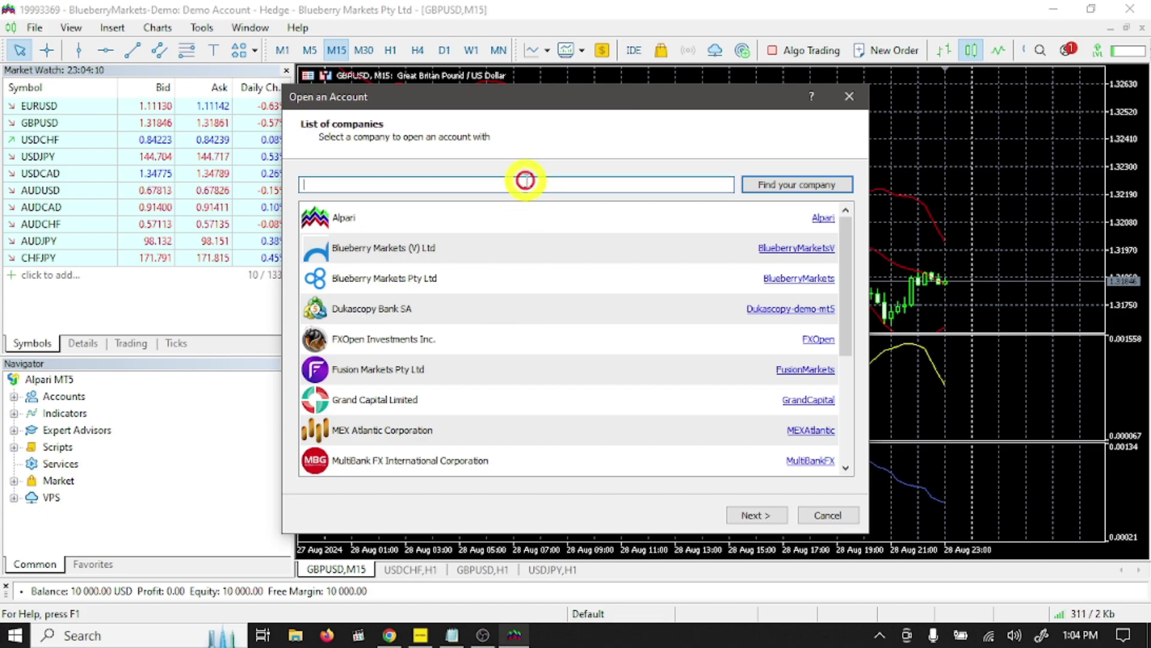
Step: Copy the server name HFMarketsGlobal-Live1 from the email and search the company list with it
click(390, 634)
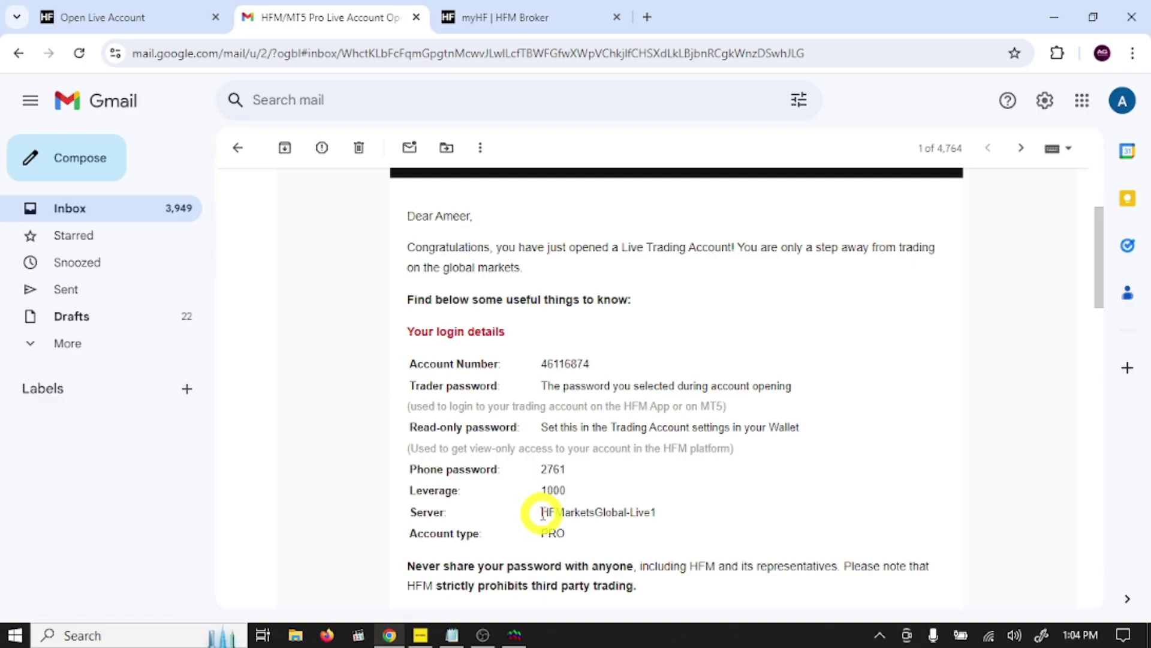
drag(543, 513, 654, 508)
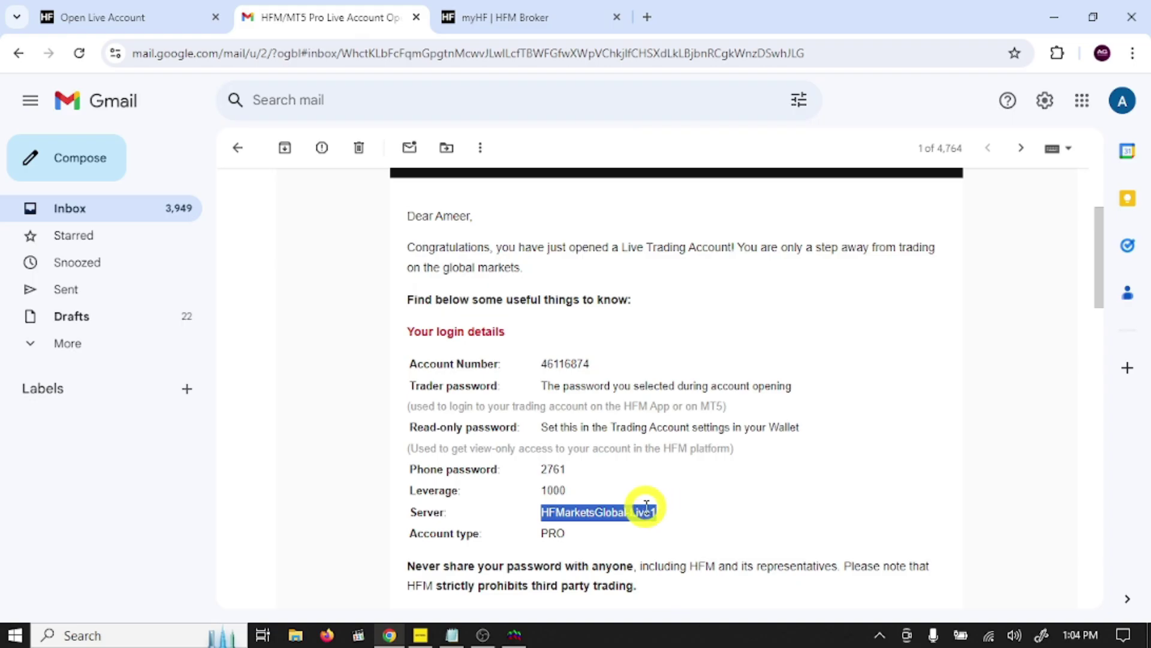
right_click(646, 506)
click(707, 295)
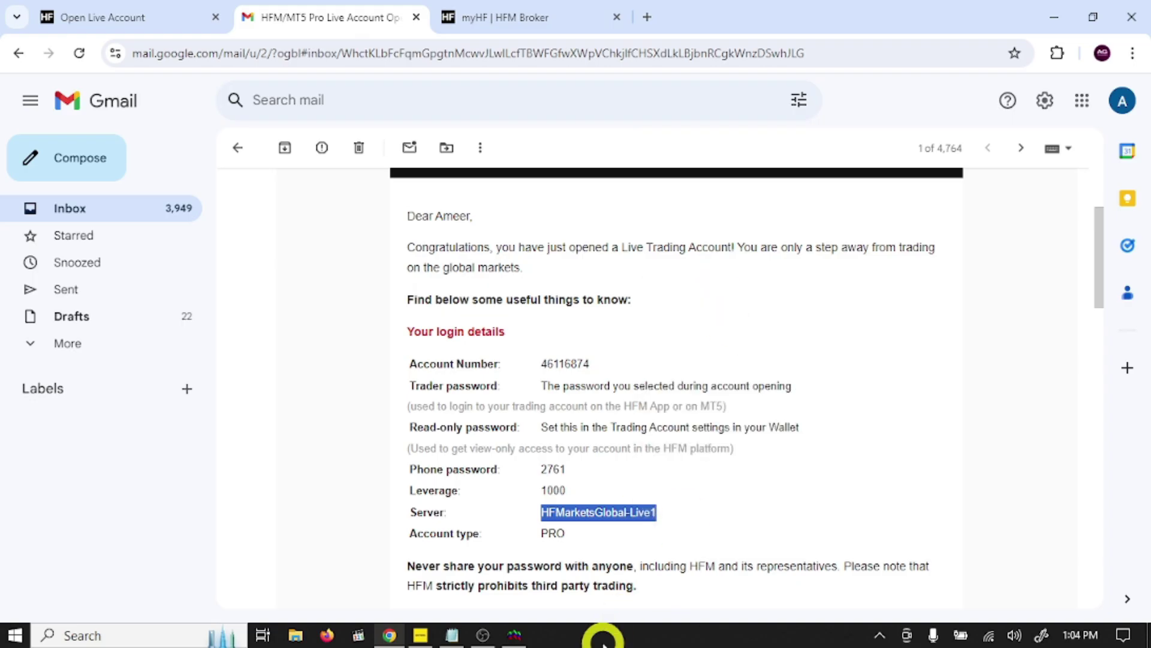
click(510, 635)
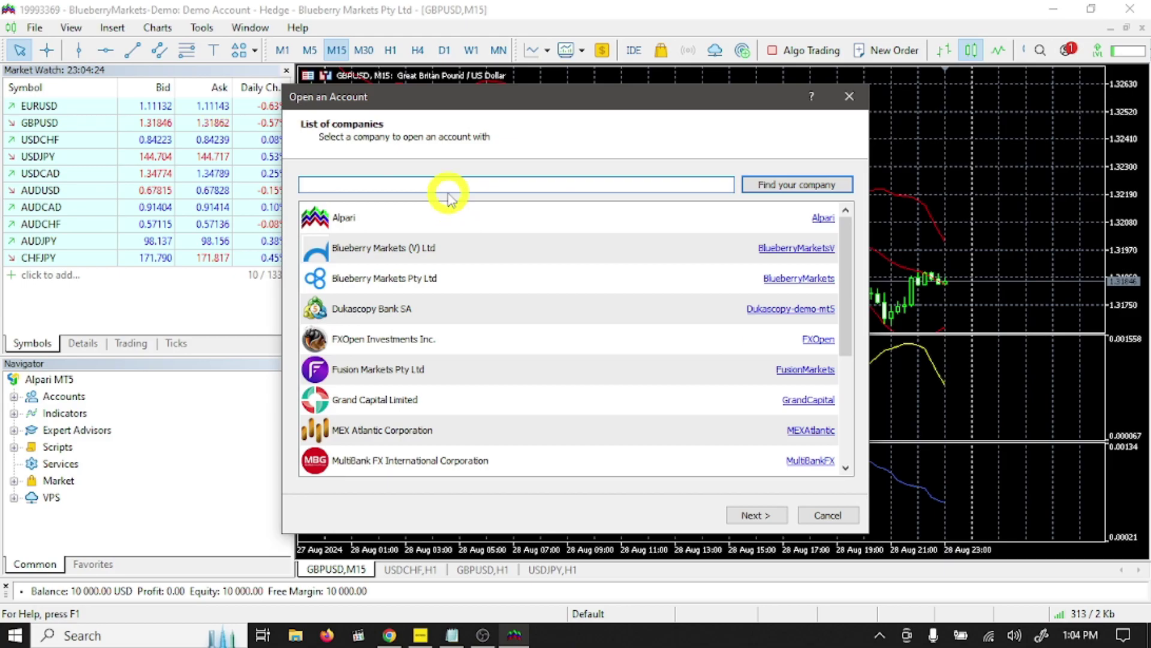
right_click(449, 184)
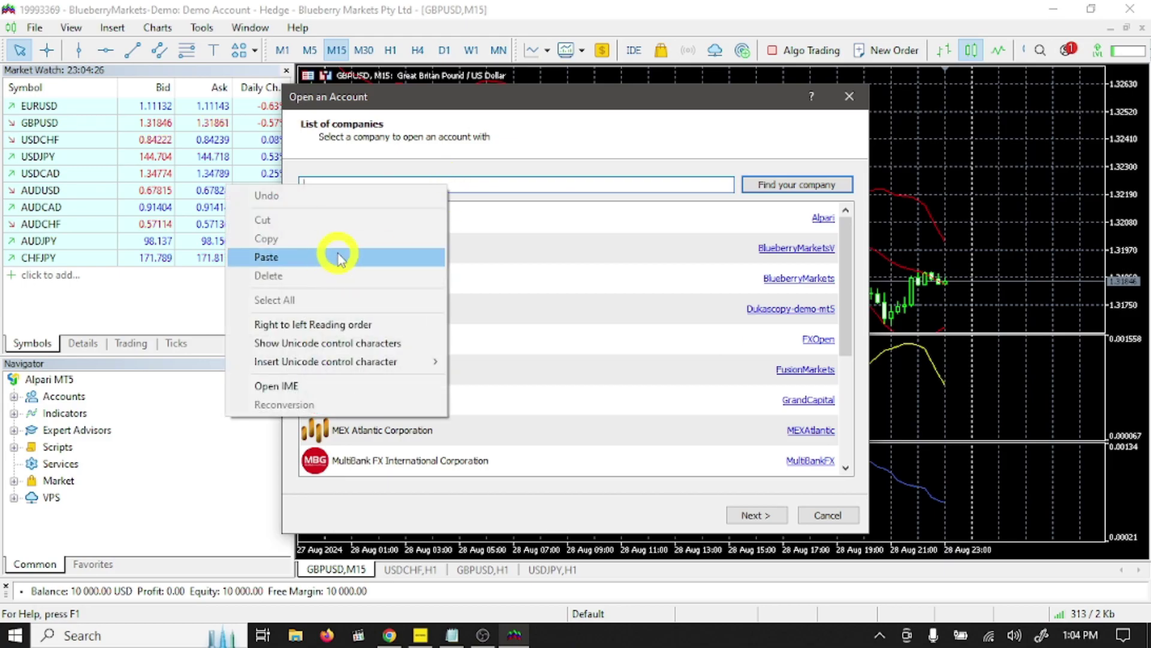
click(338, 258)
click(768, 183)
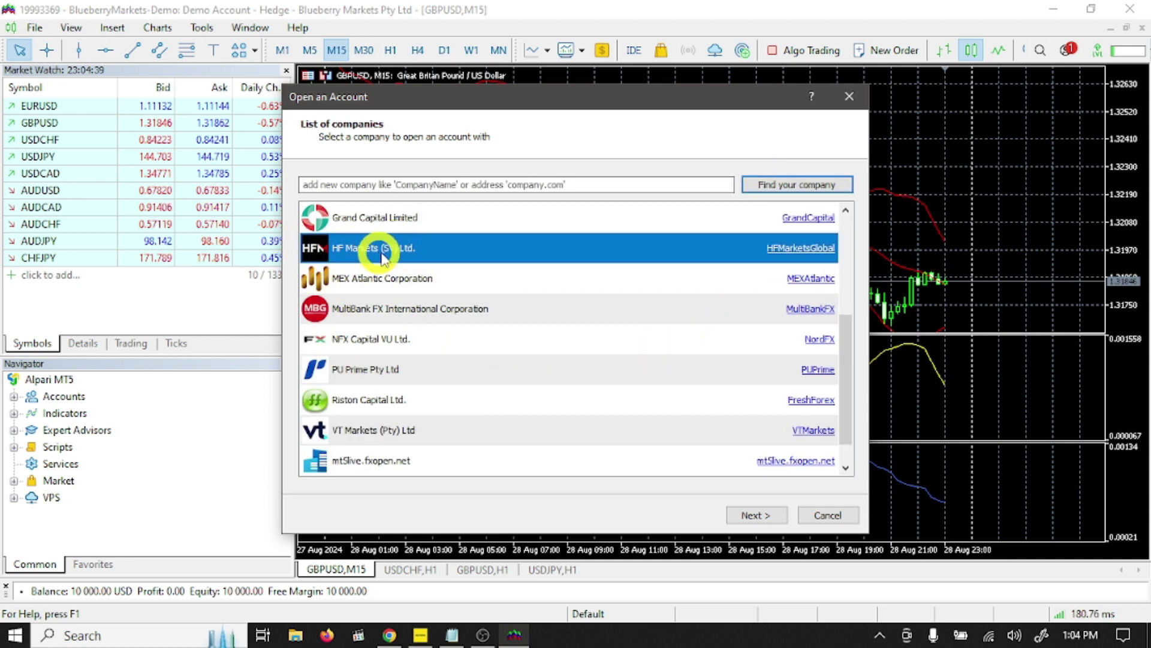
click(751, 516)
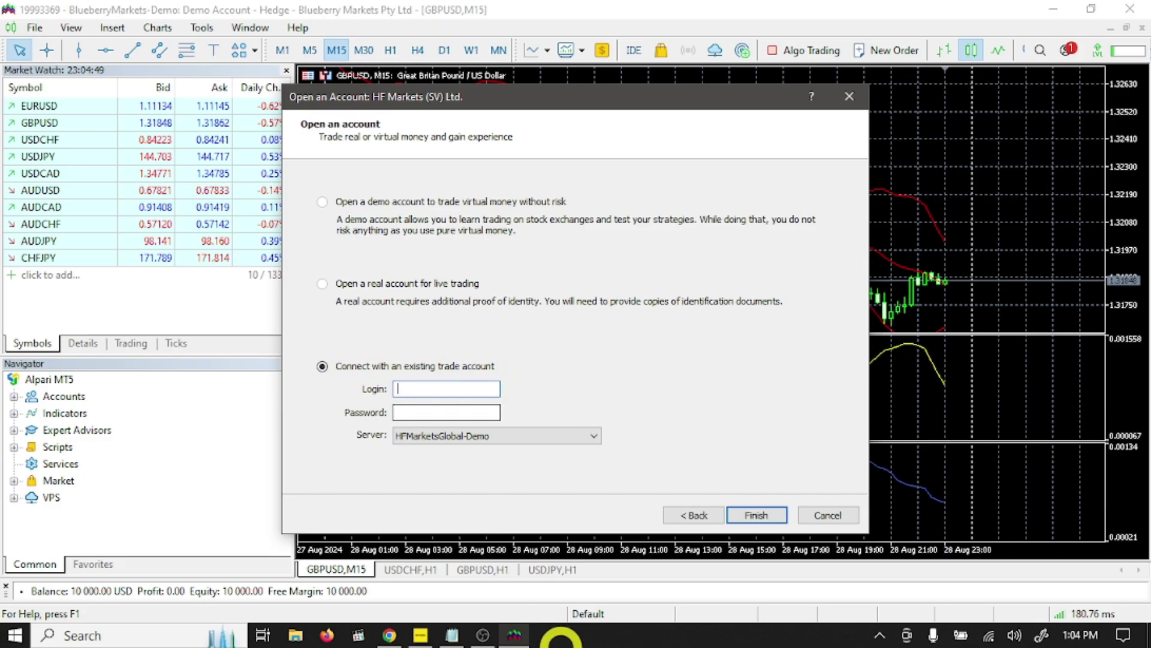
click(389, 637)
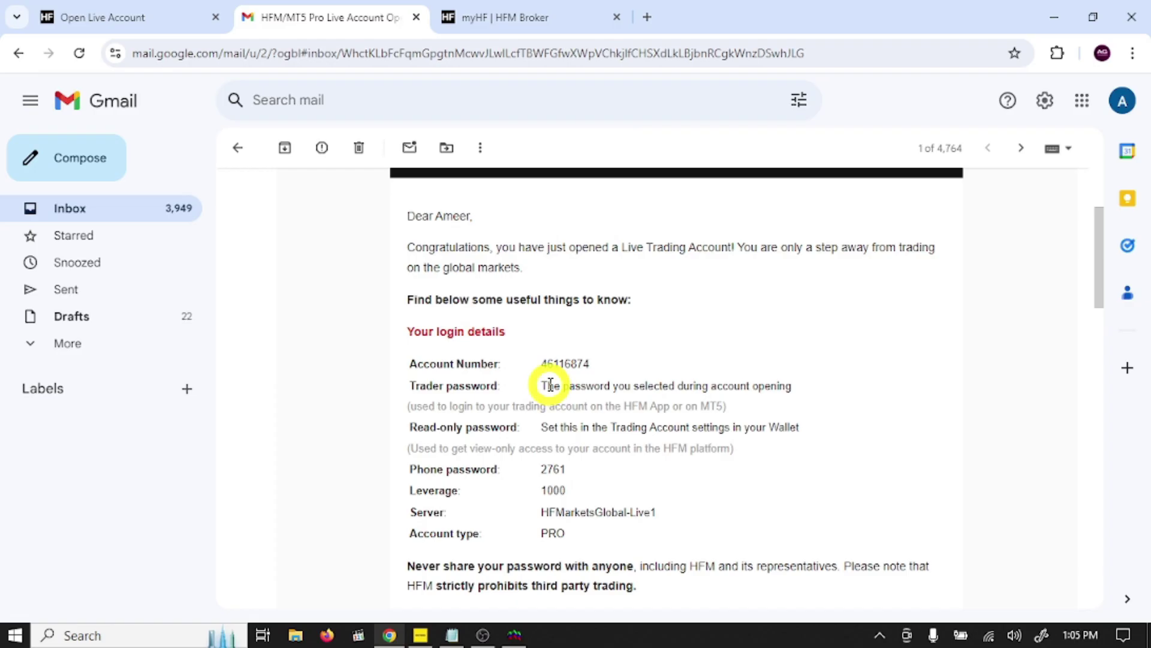
click(514, 634)
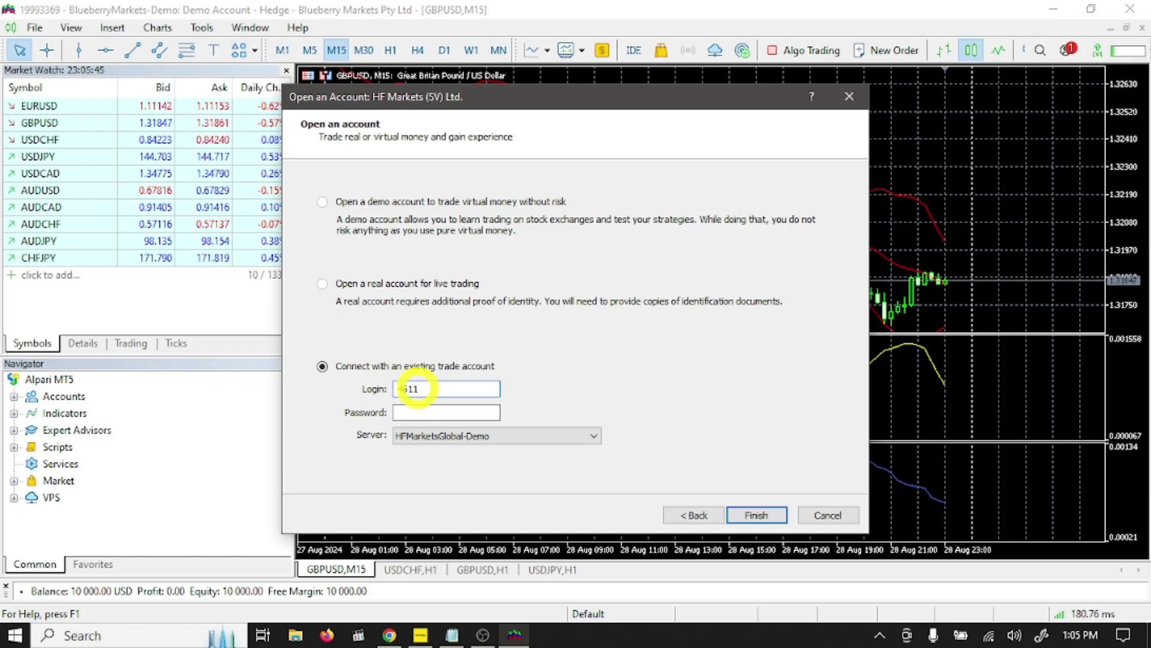
click(416, 388)
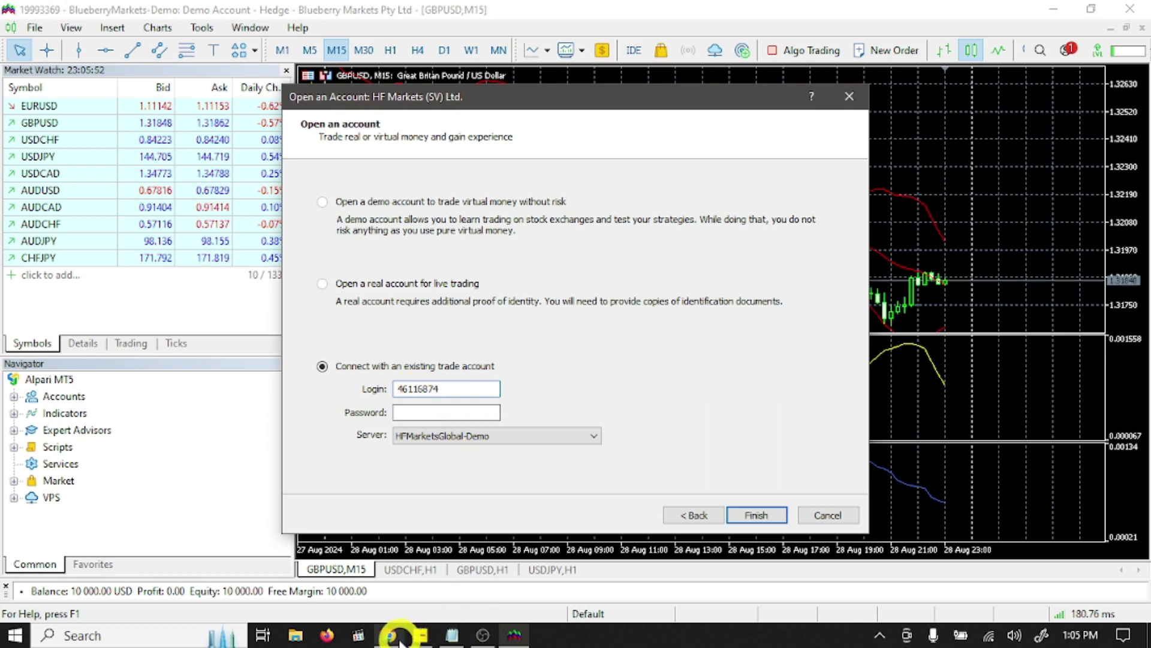
Step: Enter the trader password, select server HFMarketsGlobal-Live1, and connect to the live account
mouse_move(396, 639)
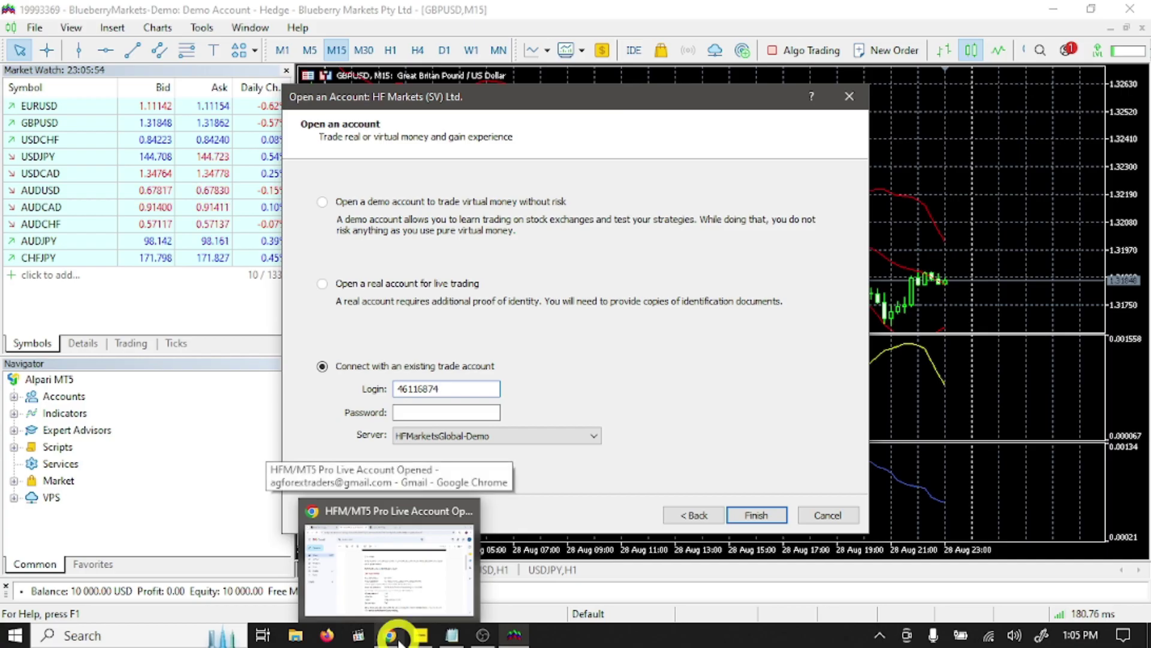
click(397, 639)
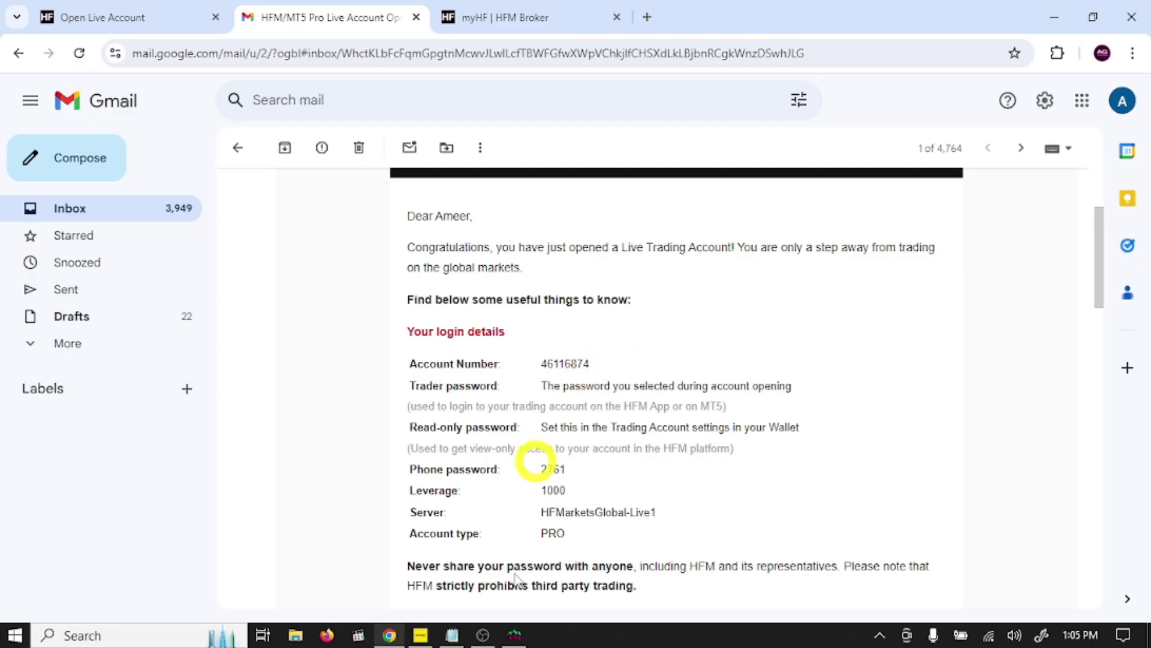
click(514, 634)
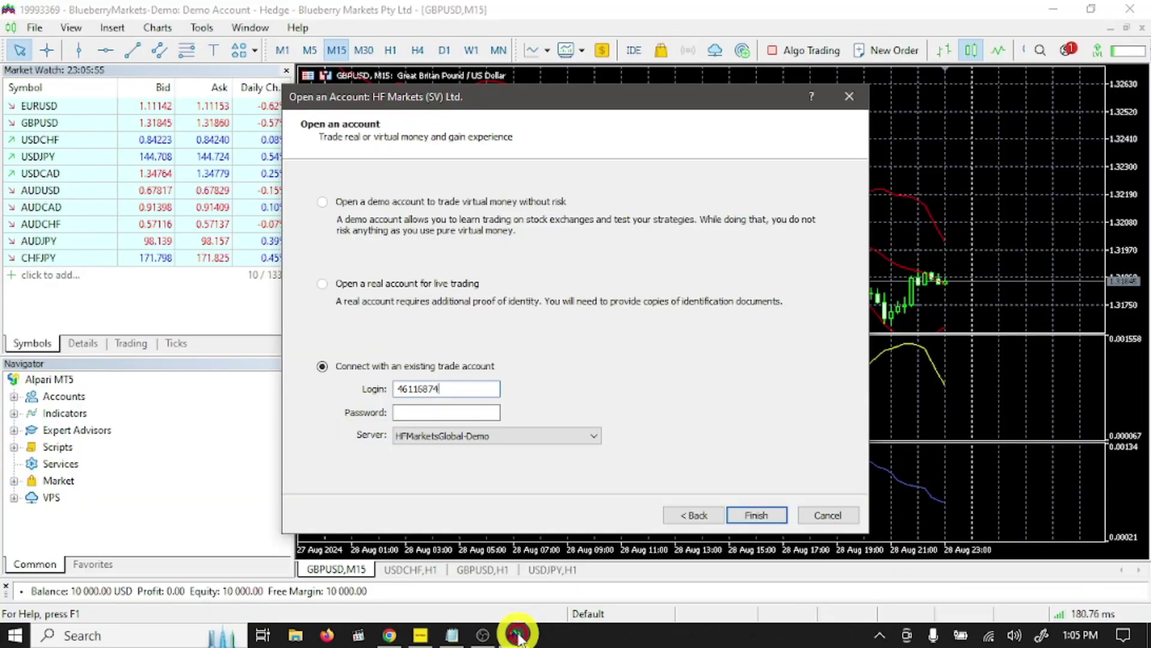
click(470, 412)
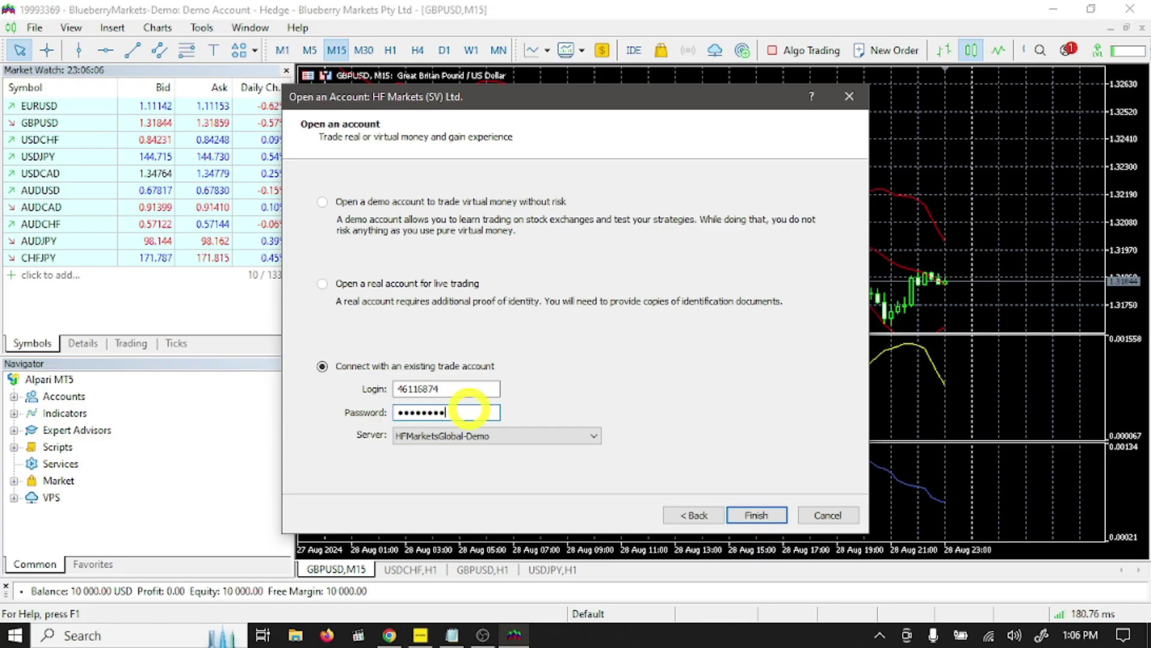
text(*)
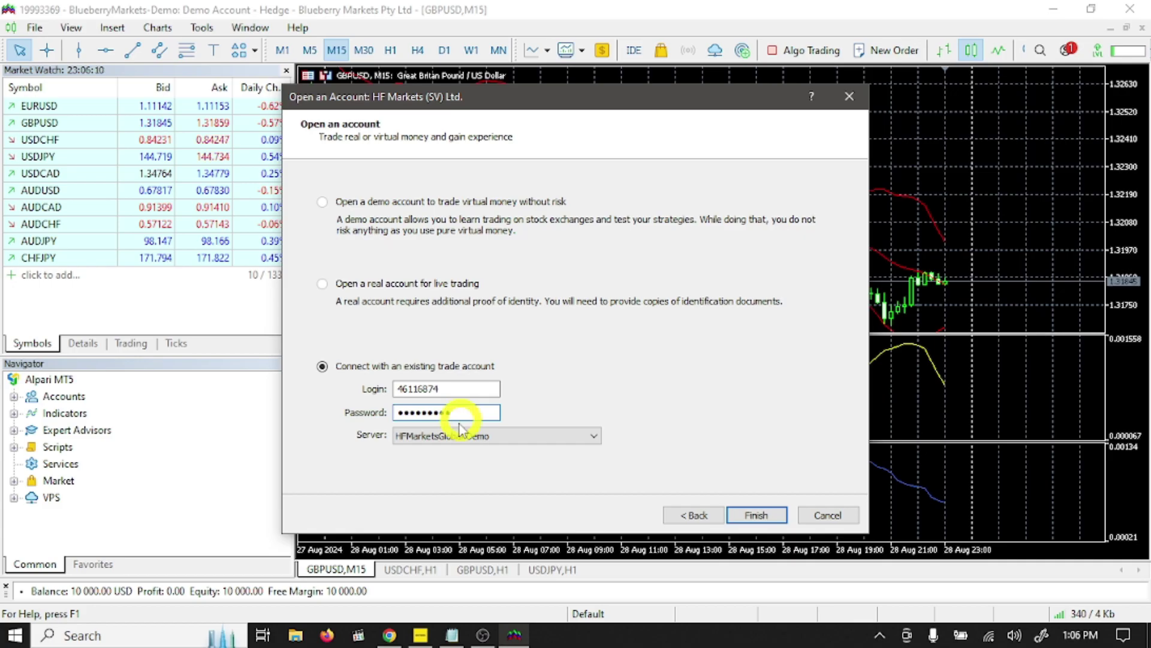
click(408, 440)
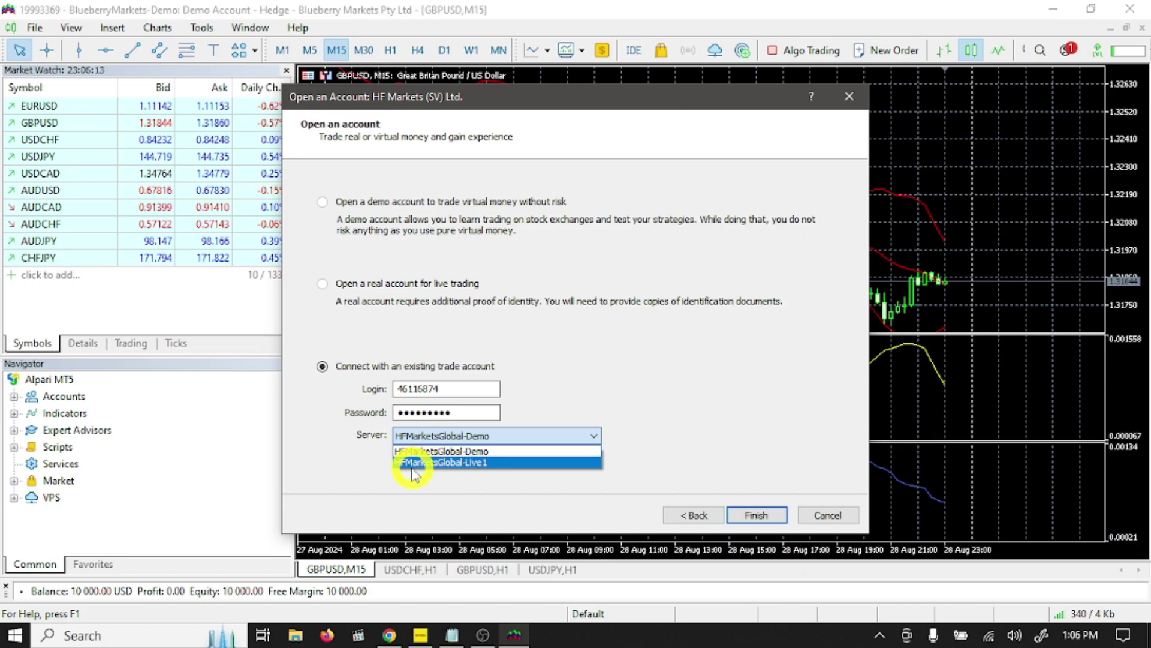
click(487, 462)
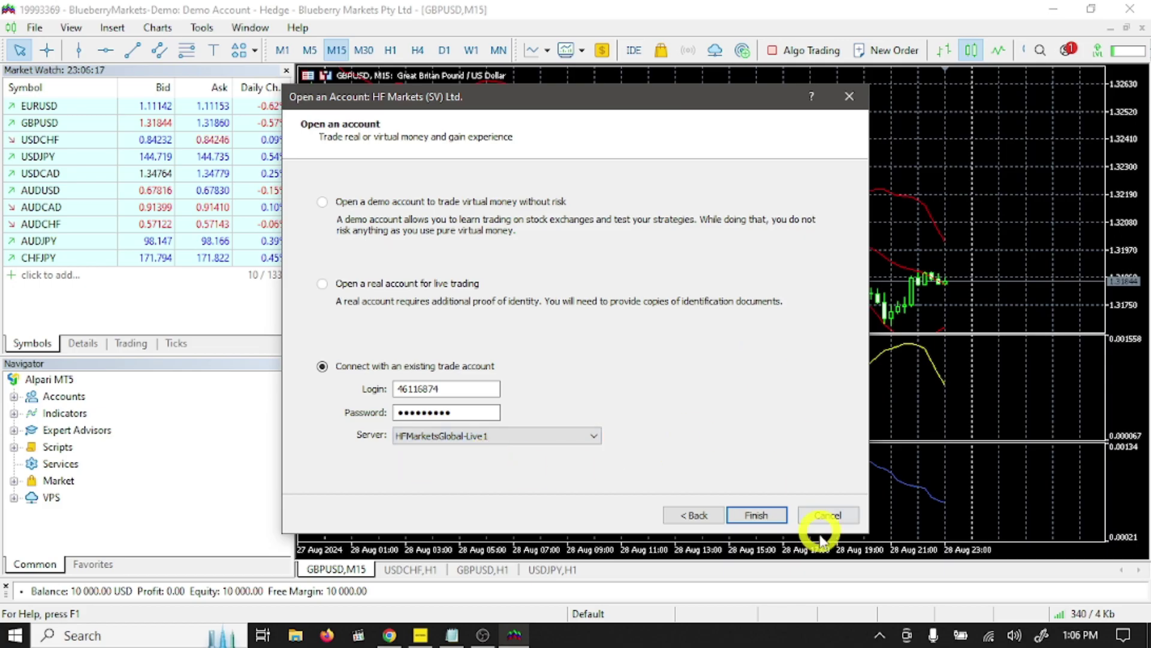
click(767, 515)
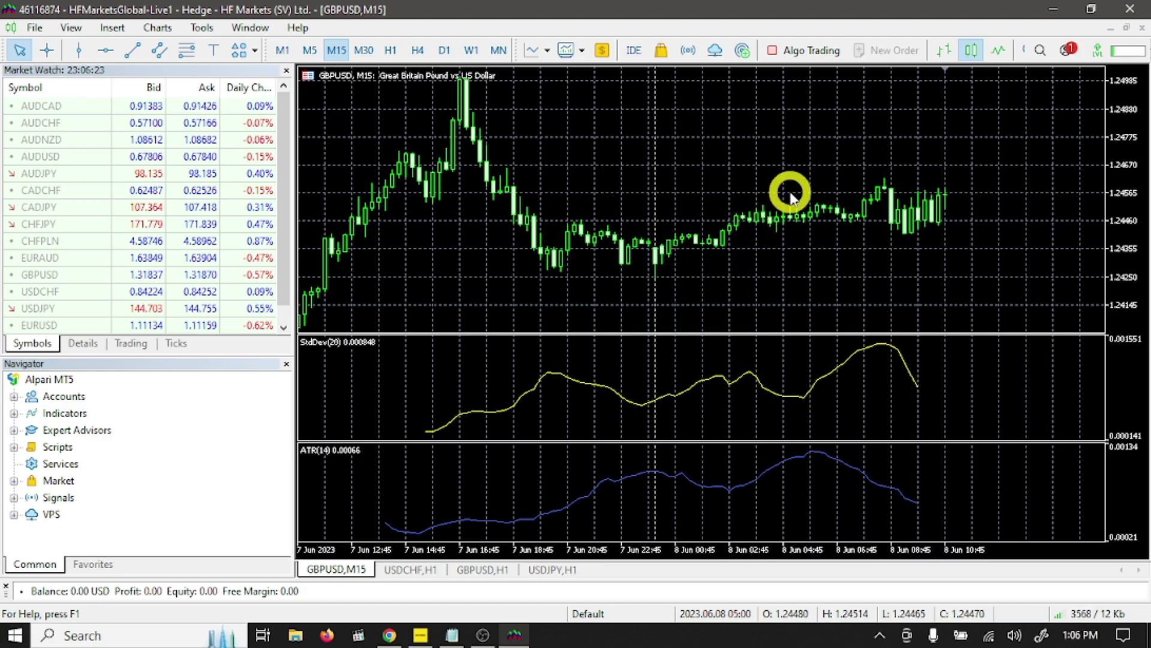
Step: Return to the HFM/MT5 Pro Live Account Opened email in Gmail
click(388, 636)
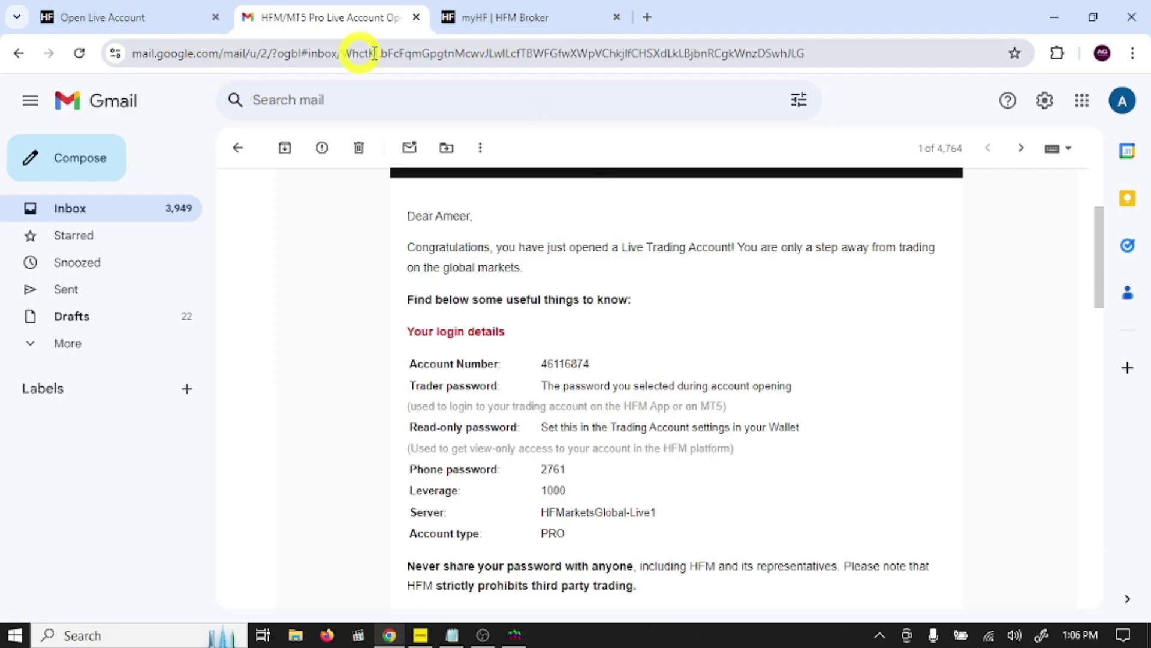
Step: Open the MT5 Pro account's Deposit Funds page and browse its card, bank, alternative and crypto methods
click(492, 17)
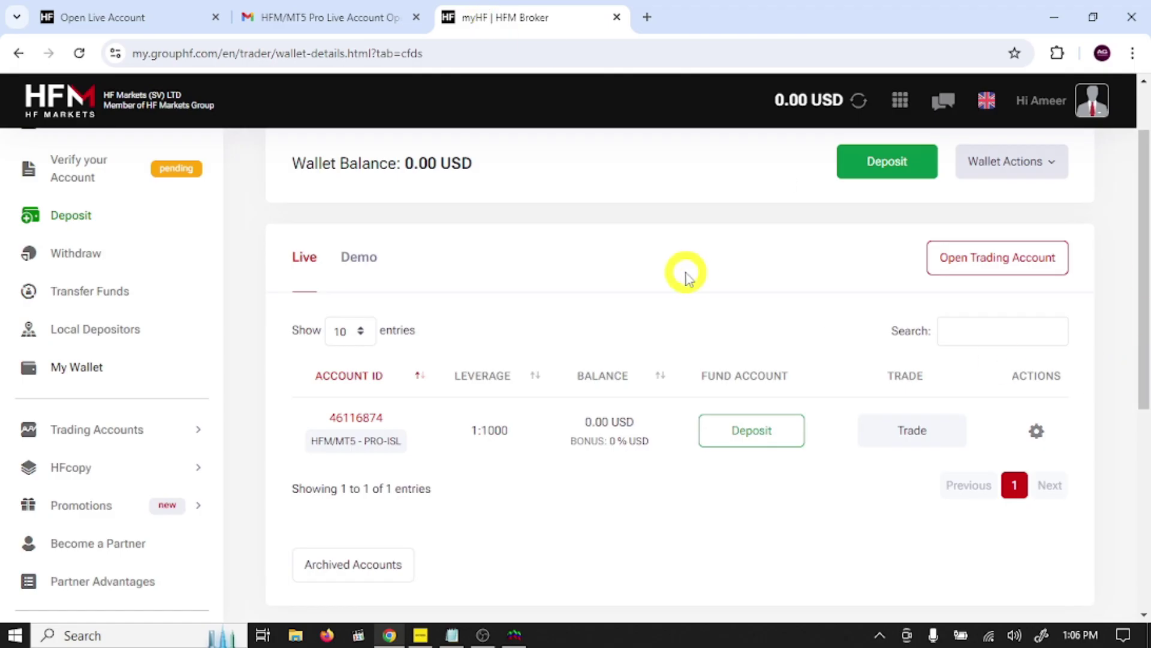
click(751, 443)
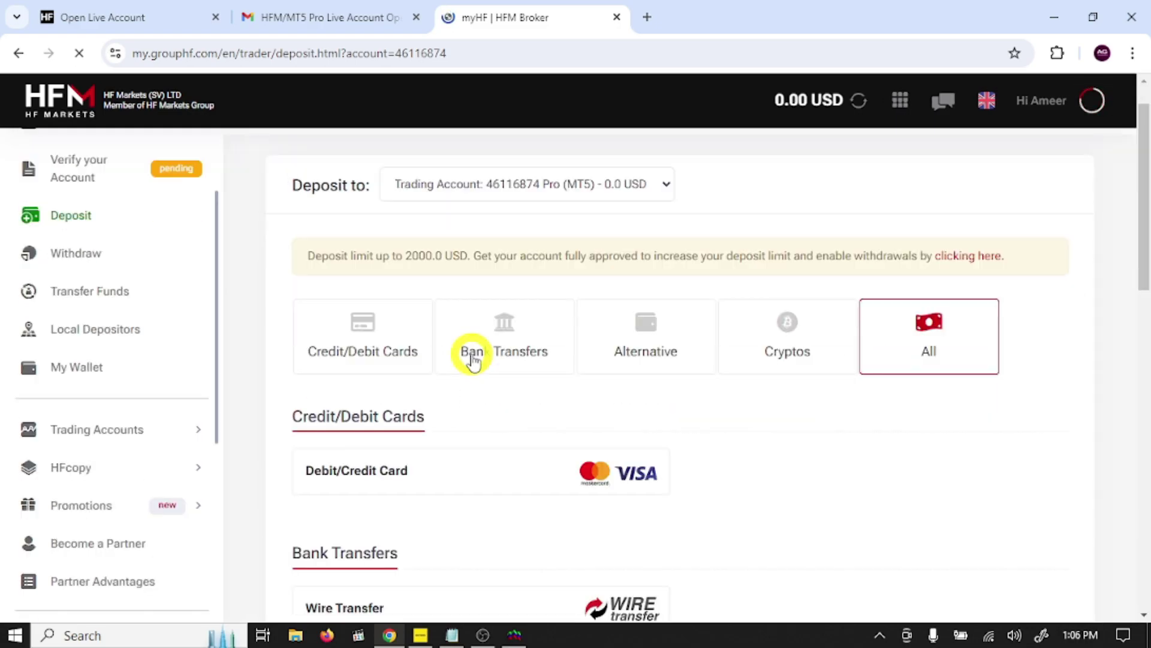
scroll(471, 359, down, 3)
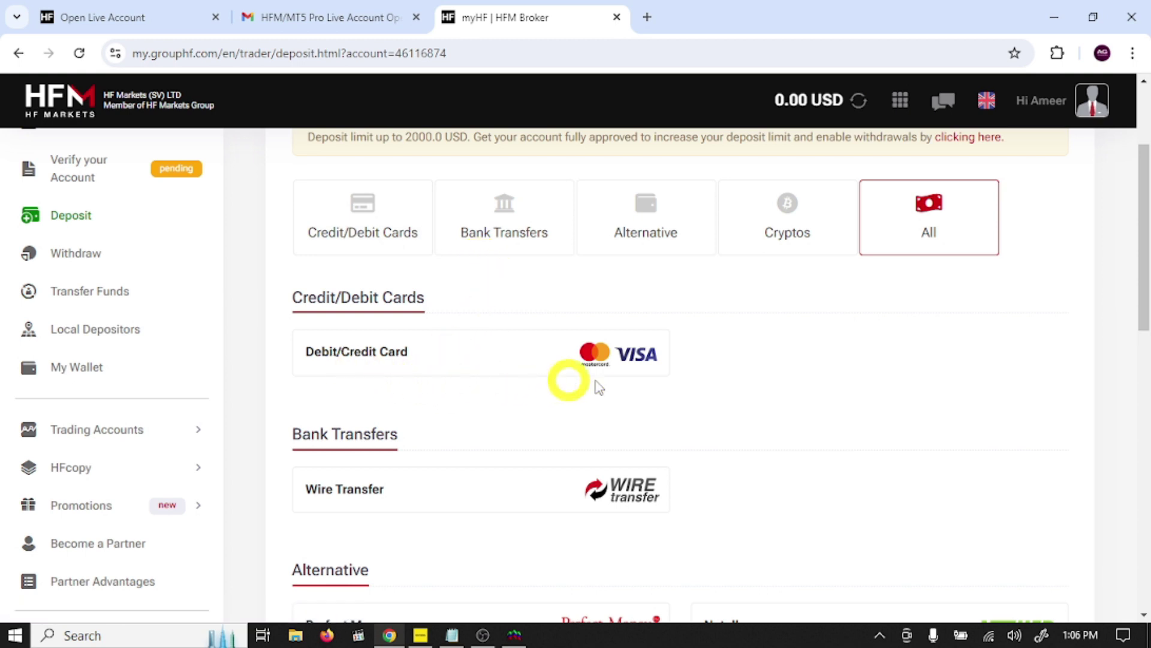
scroll(612, 379, down, 3)
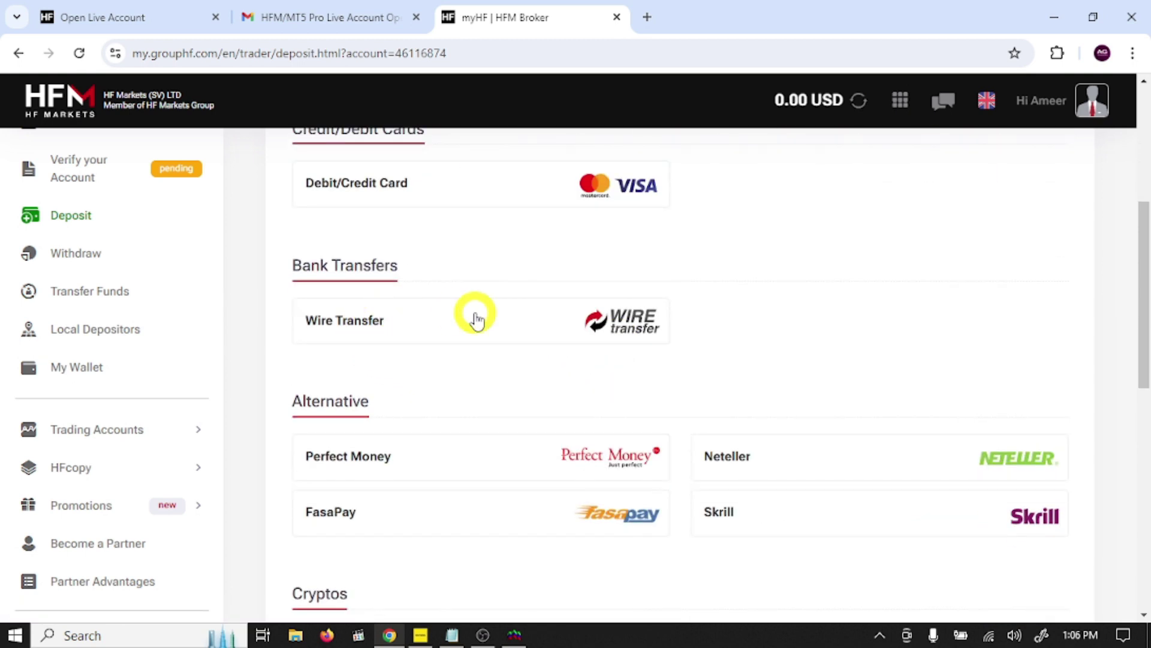
scroll(539, 343, down, 3)
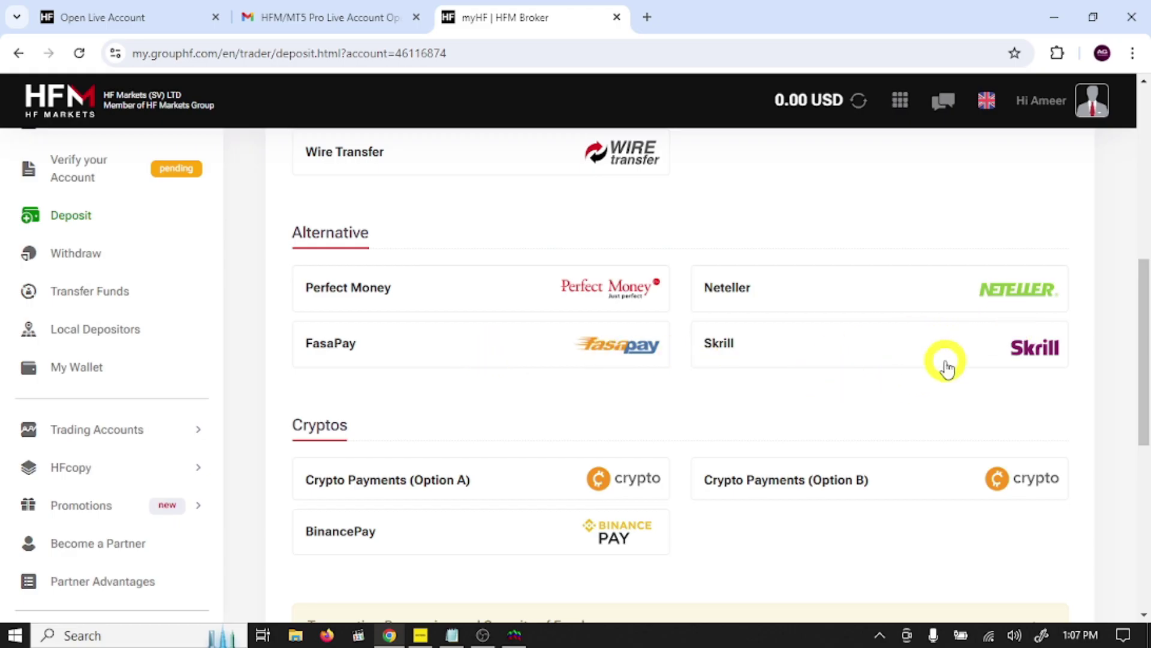
scroll(947, 367, down, 1)
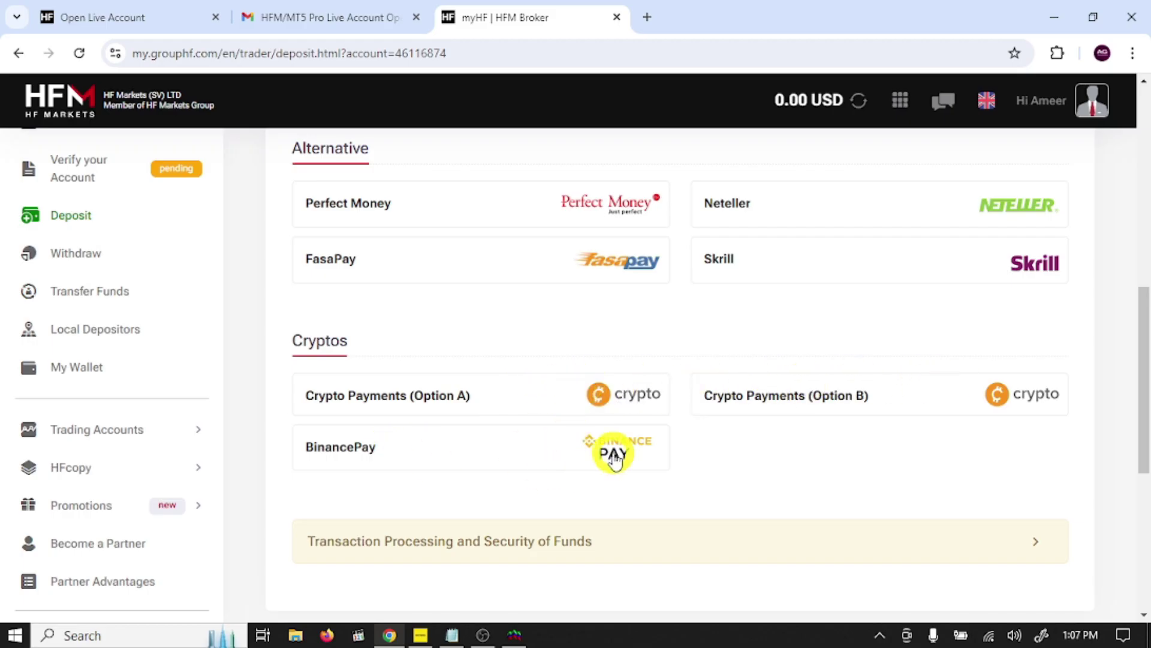
scroll(613, 458, down, 5)
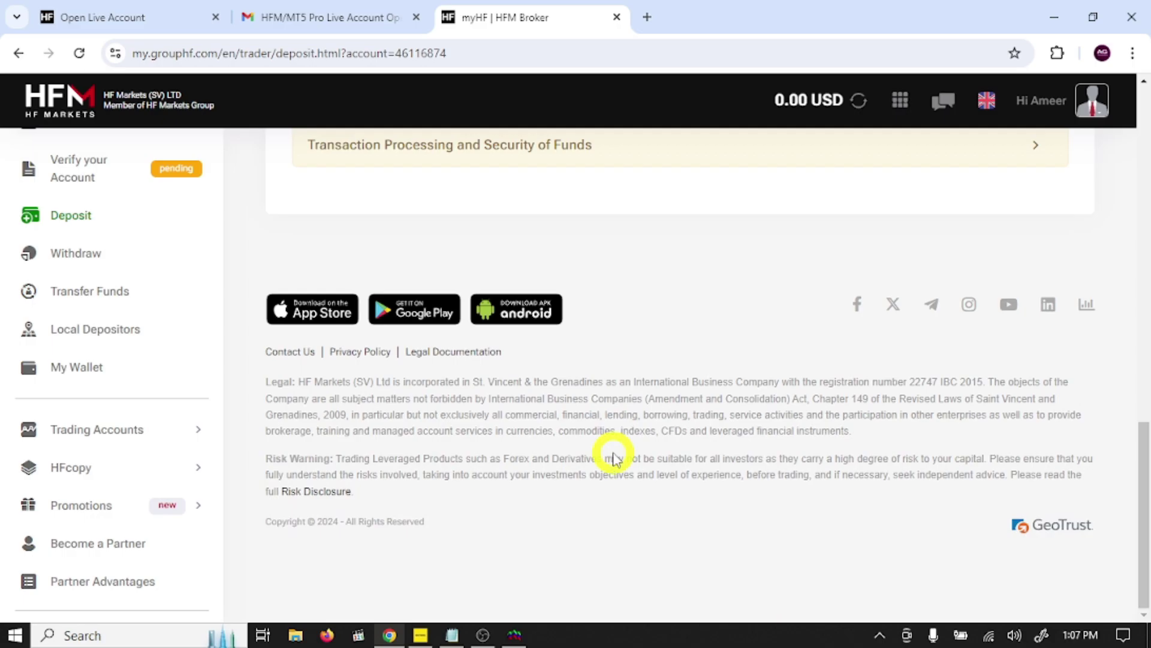
scroll(614, 457, up, 15)
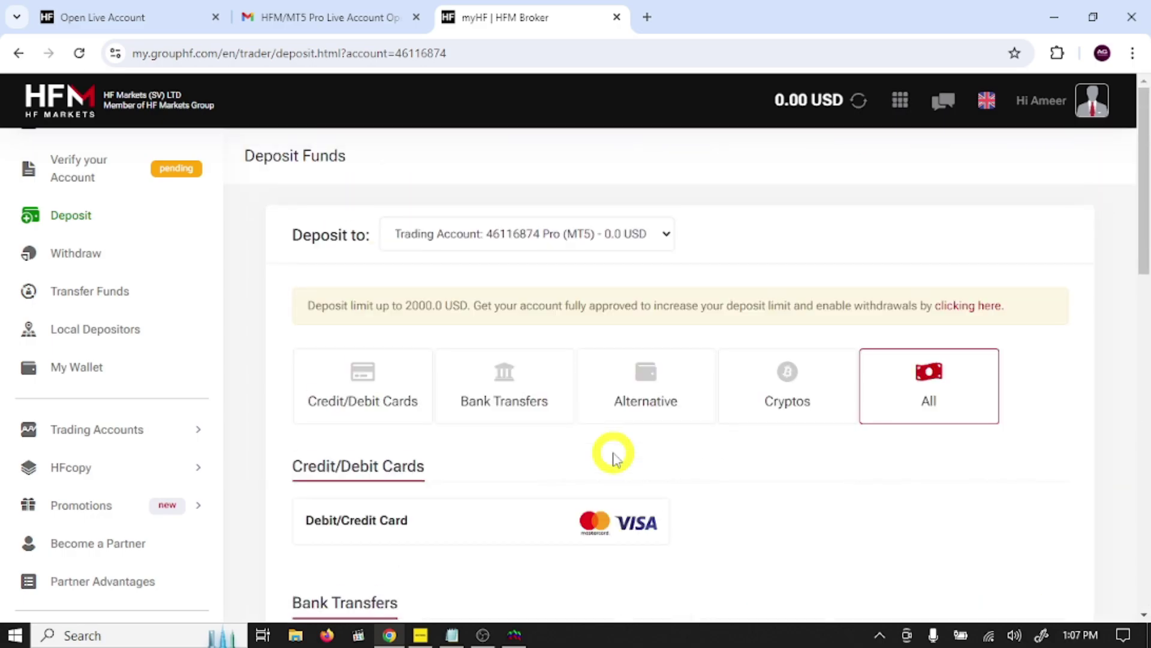